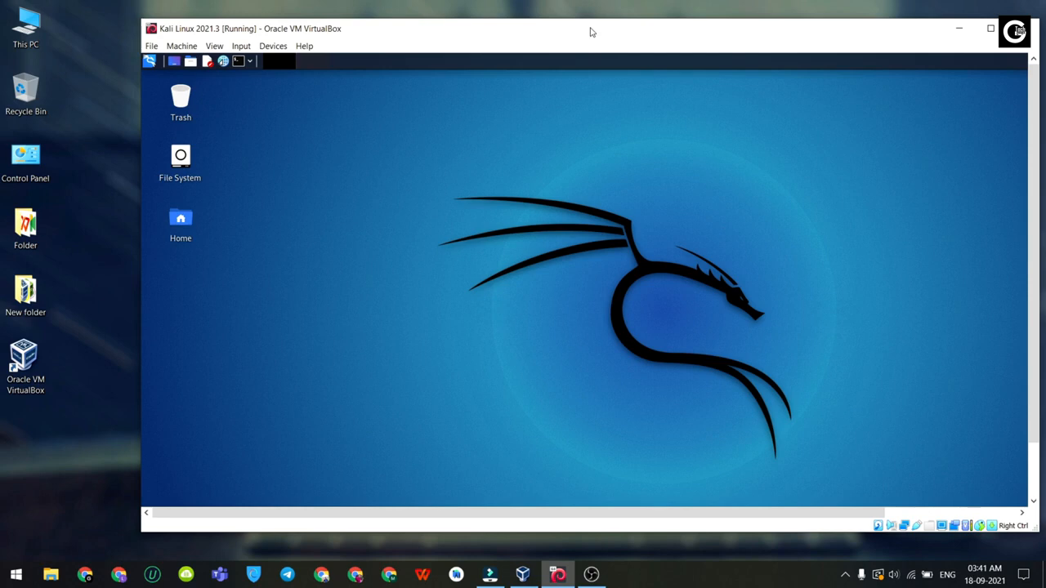
Step: Reposition the VM window and briefly check This PC and the Windows start menu
{"action": "left_click_drag", "start_coordinate": [592, 31], "coordinate": [393, 45]}
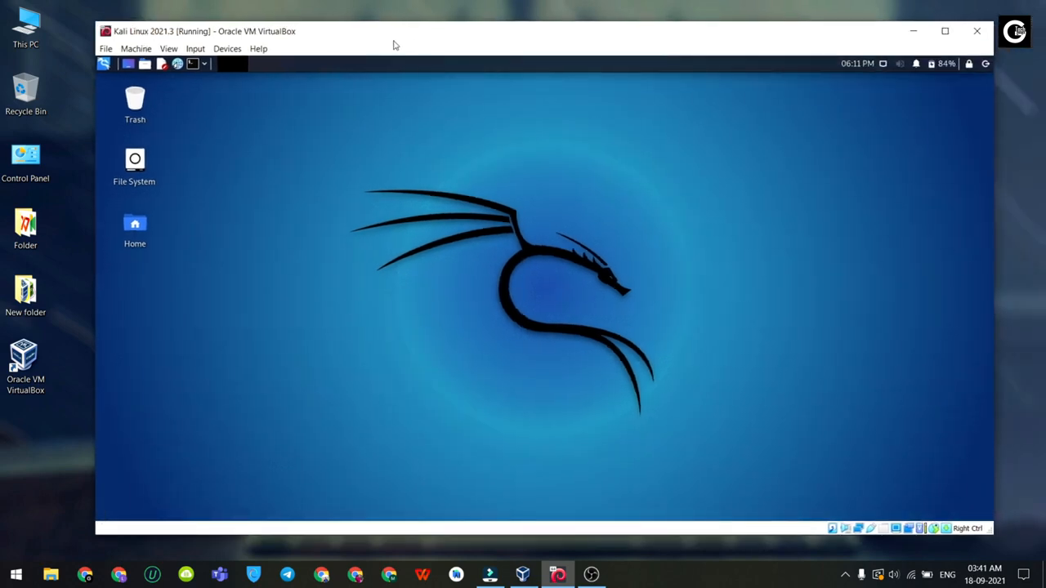
{"action": "double_click", "coordinate": [35, 31]}
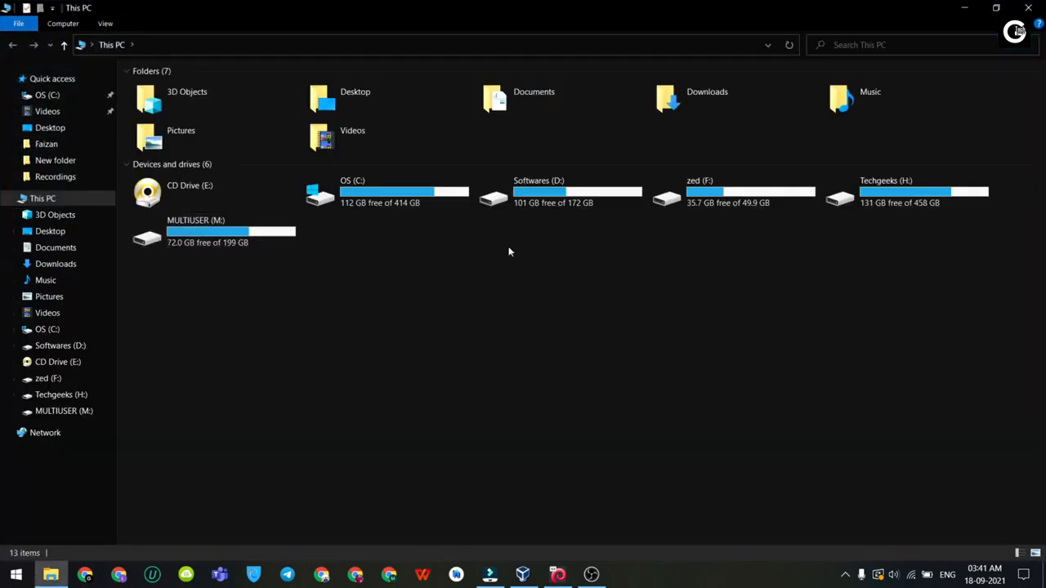
{"action": "left_click", "coordinate": [957, 10]}
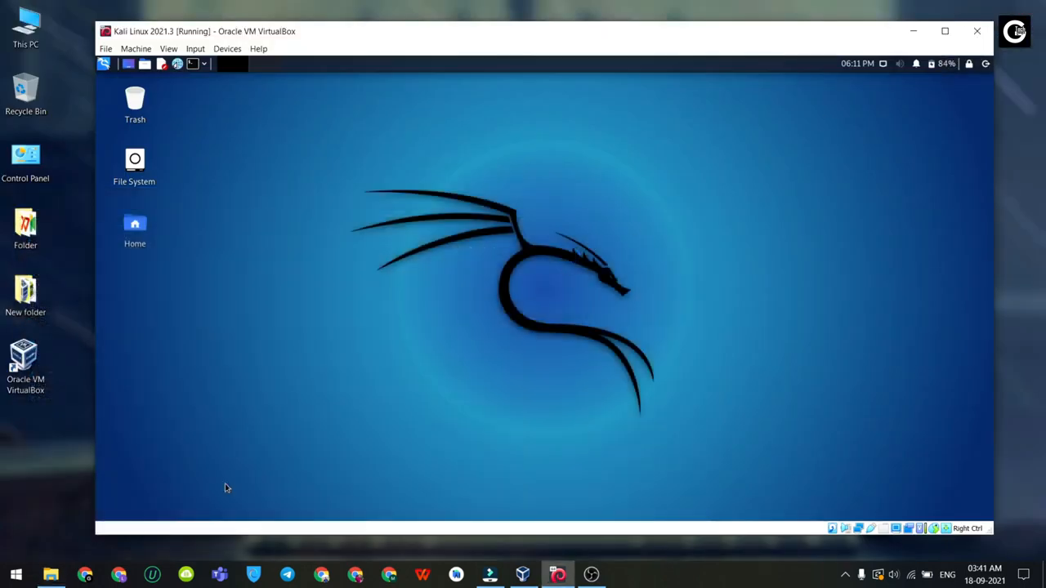
{"action": "left_click", "coordinate": [16, 574]}
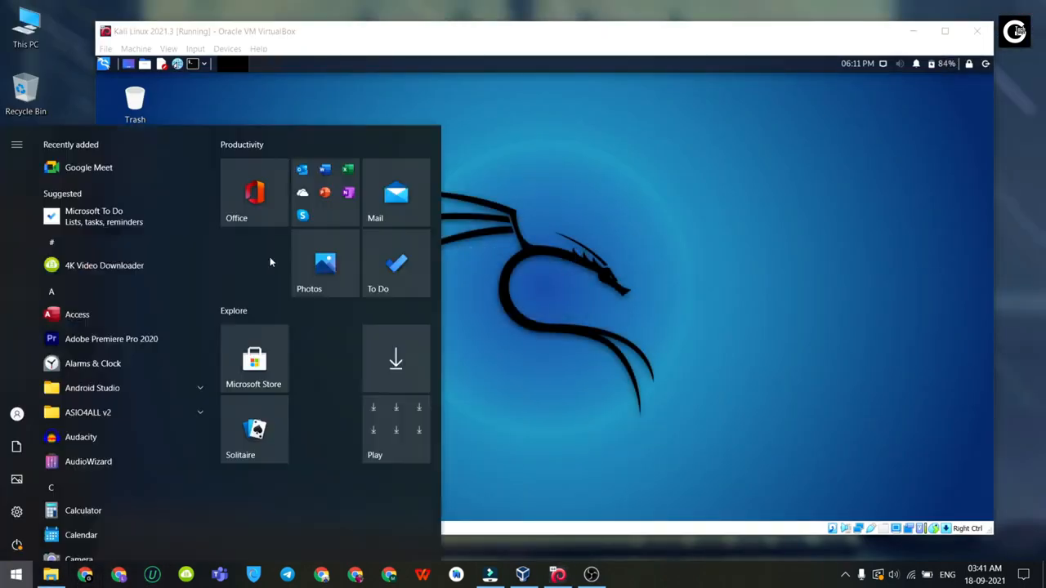
{"action": "left_click", "coordinate": [530, 196]}
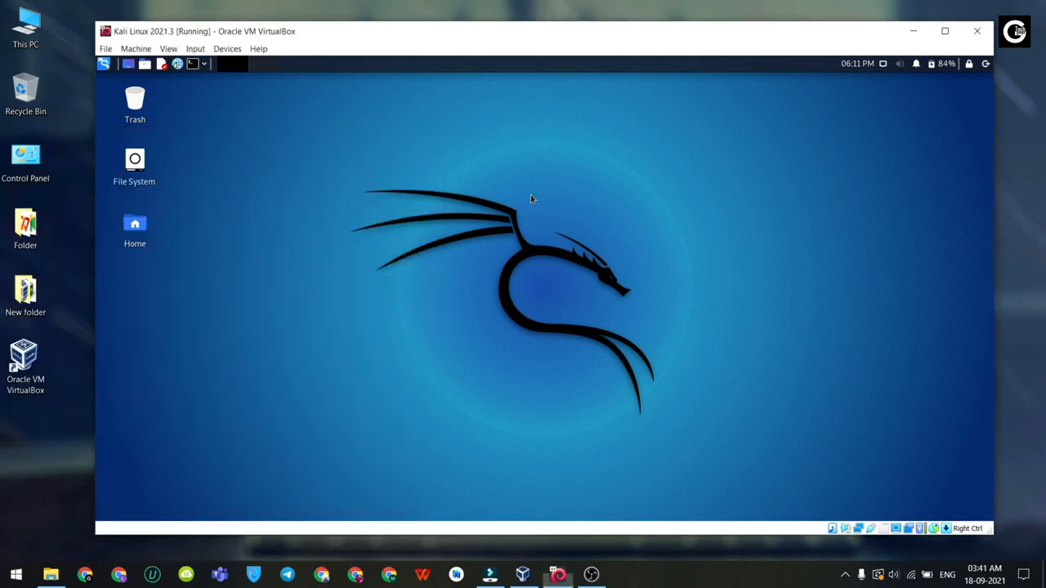
Step: Browse the Kali menu's 42 - Kali & OffSec Links entries, then shift the VirtualBox window left
{"action": "left_click", "coordinate": [105, 68]}
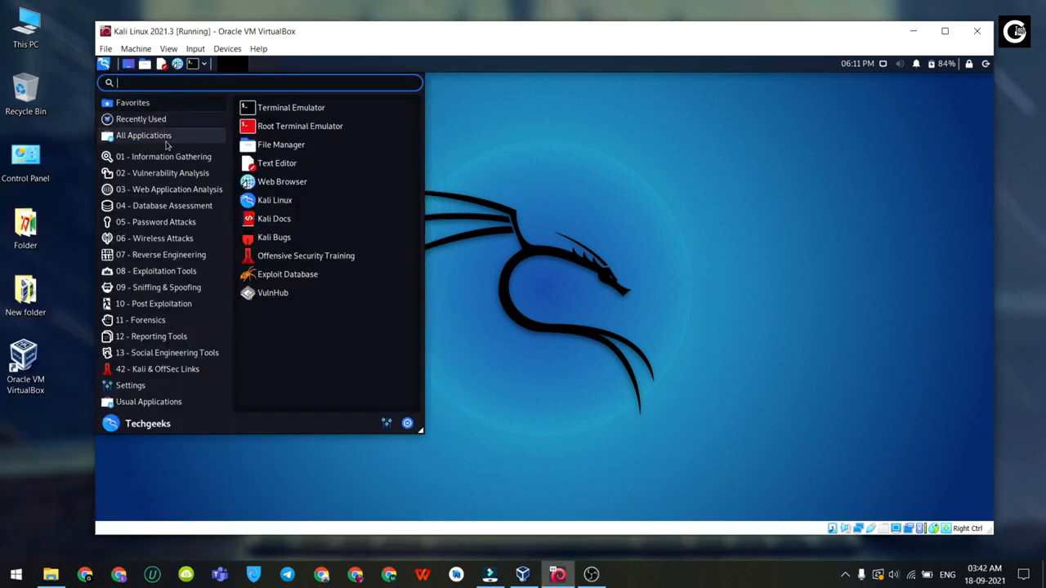
{"action": "left_click", "coordinate": [138, 136]}
{"action": "left_click", "coordinate": [156, 368]}
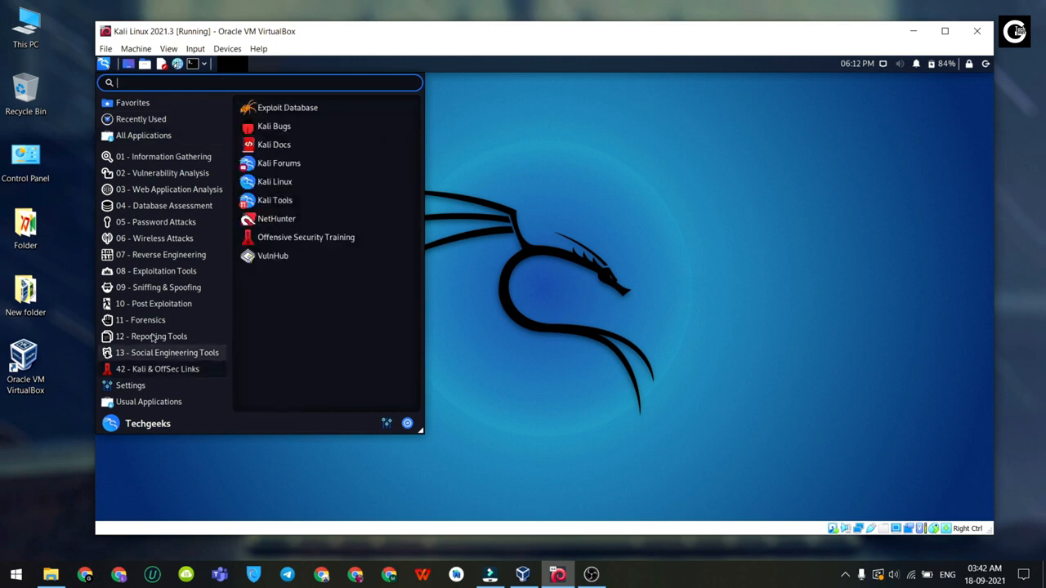
{"action": "left_click", "coordinate": [581, 216]}
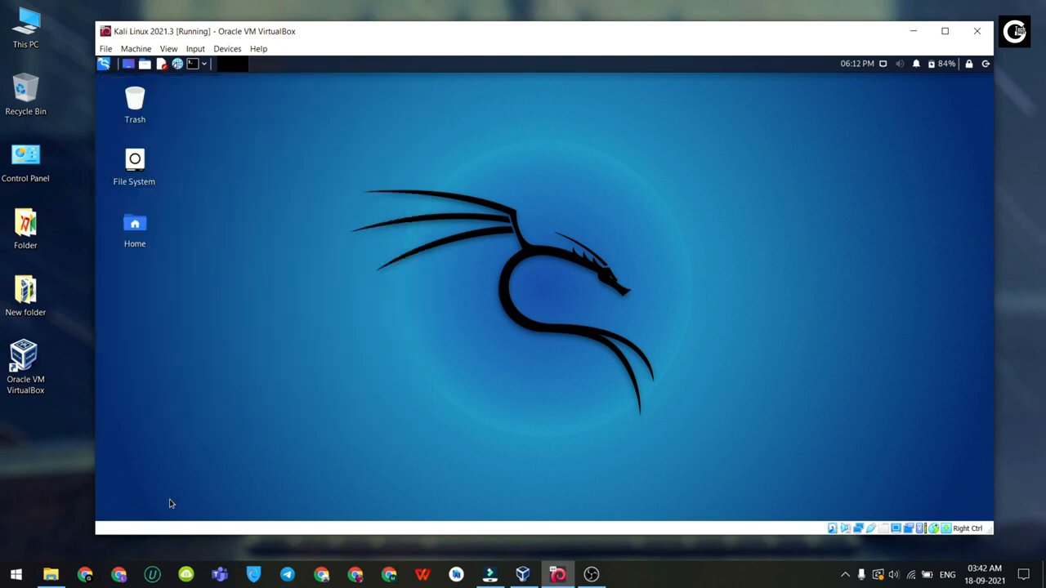
{"action": "left_click", "coordinate": [15, 574]}
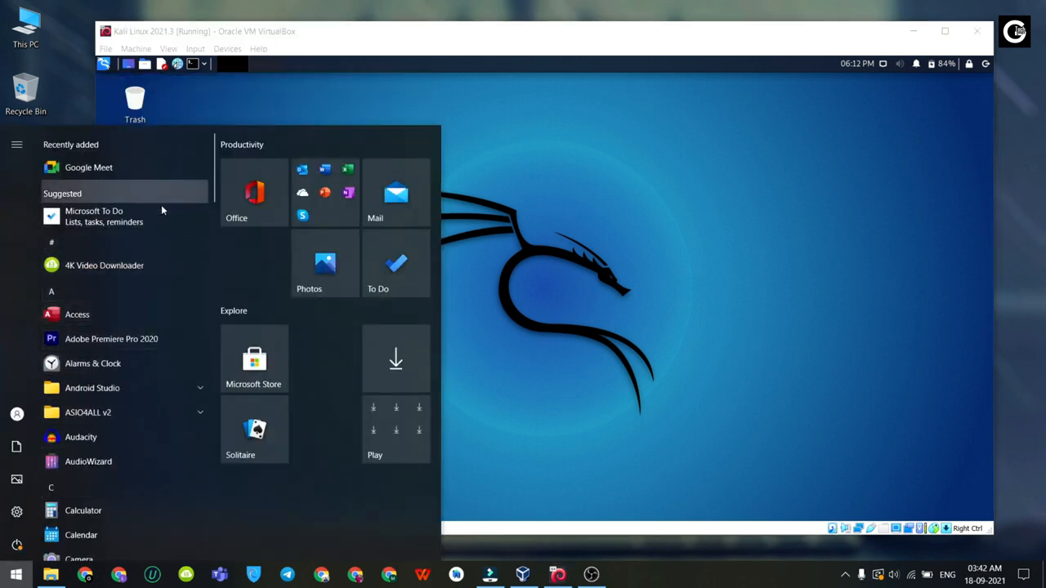
{"action": "left_click", "coordinate": [606, 312]}
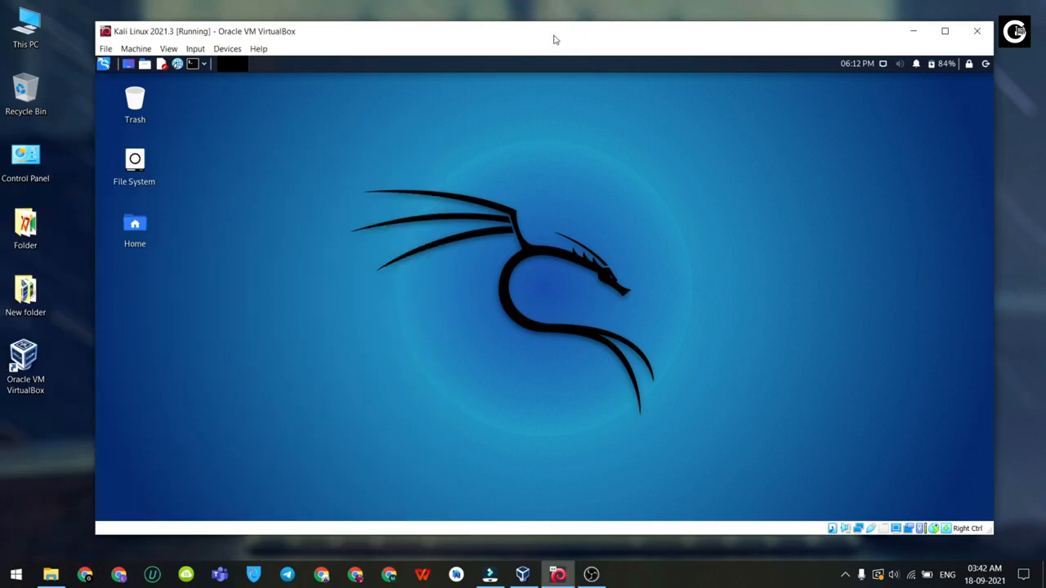
{"action": "mouse_move", "coordinate": [554, 40]}
{"action": "left_mouse_down"}
{"action": "mouse_move", "coordinate": [544, 98]}
{"action": "mouse_move", "coordinate": [506, 18]}
{"action": "mouse_move", "coordinate": [499, 40]}
{"action": "mouse_move", "coordinate": [538, 37]}
{"action": "left_mouse_up"}
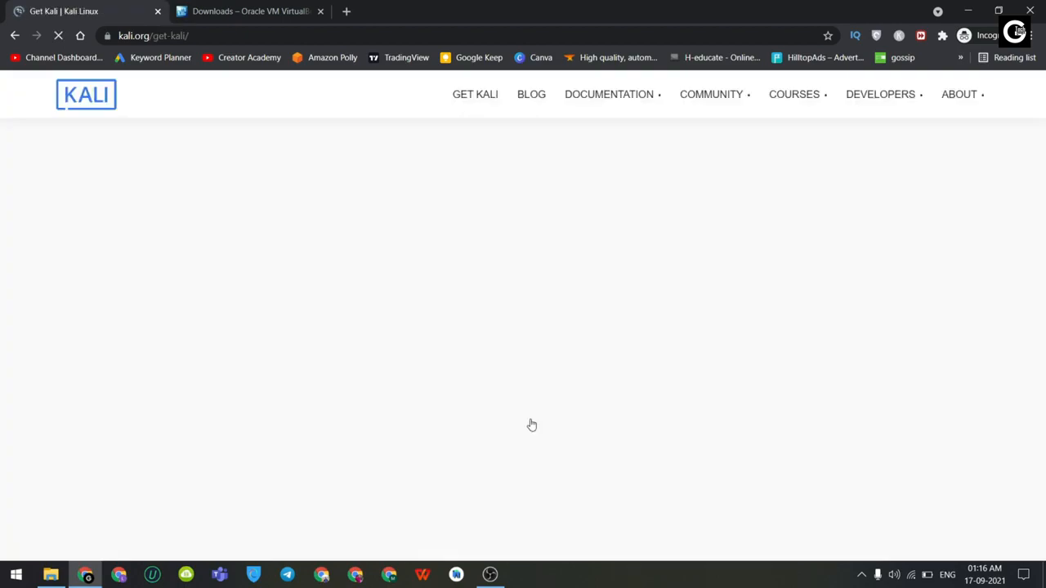
Step: On kali.org/get-kali, go to Bare Metal and choose the 64-bit installer download
{"action": "scroll", "coordinate": [691, 264], "scroll_direction": "down", "scroll_amount": 15}
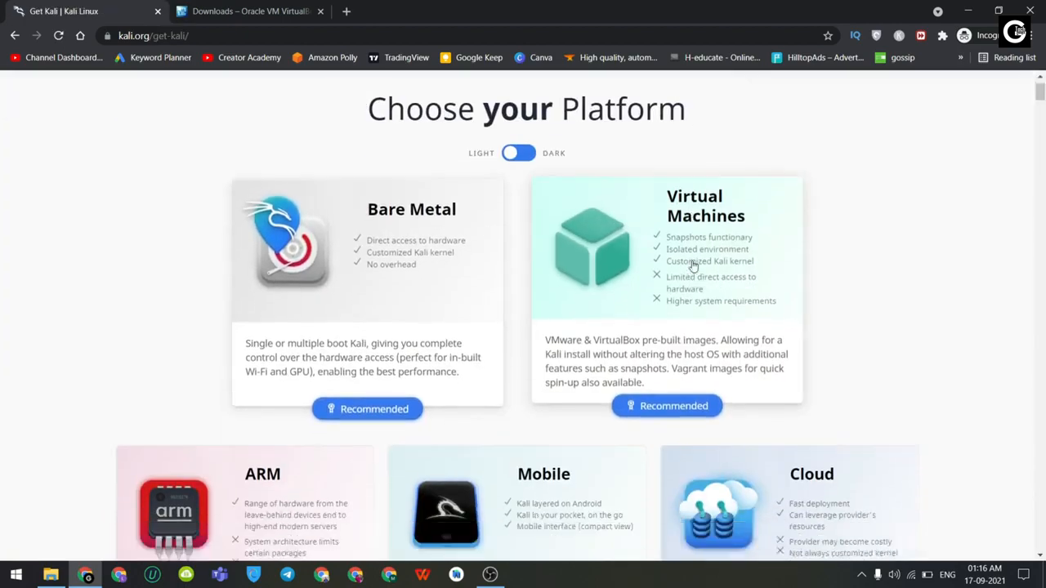
{"action": "scroll", "coordinate": [619, 360], "scroll_direction": "up", "scroll_amount": 10}
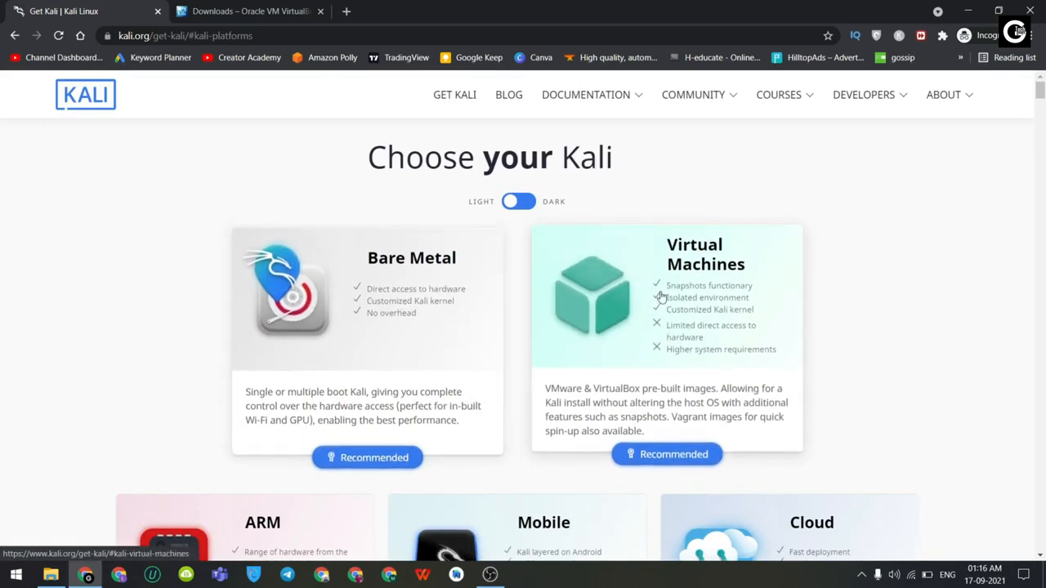
{"action": "scroll", "coordinate": [479, 327], "scroll_direction": "down", "scroll_amount": 6}
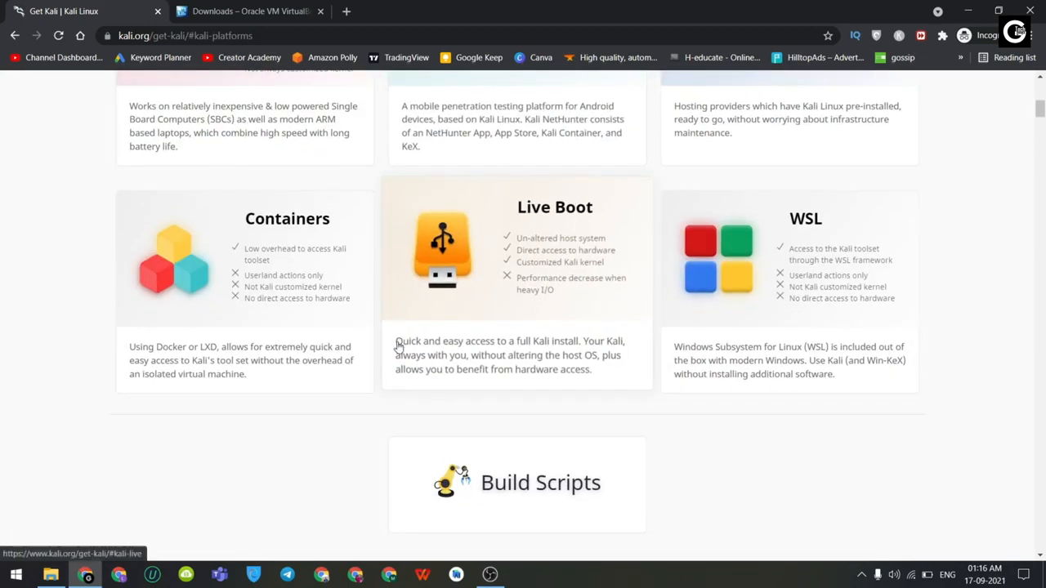
{"action": "scroll", "coordinate": [399, 344], "scroll_direction": "up", "scroll_amount": 5}
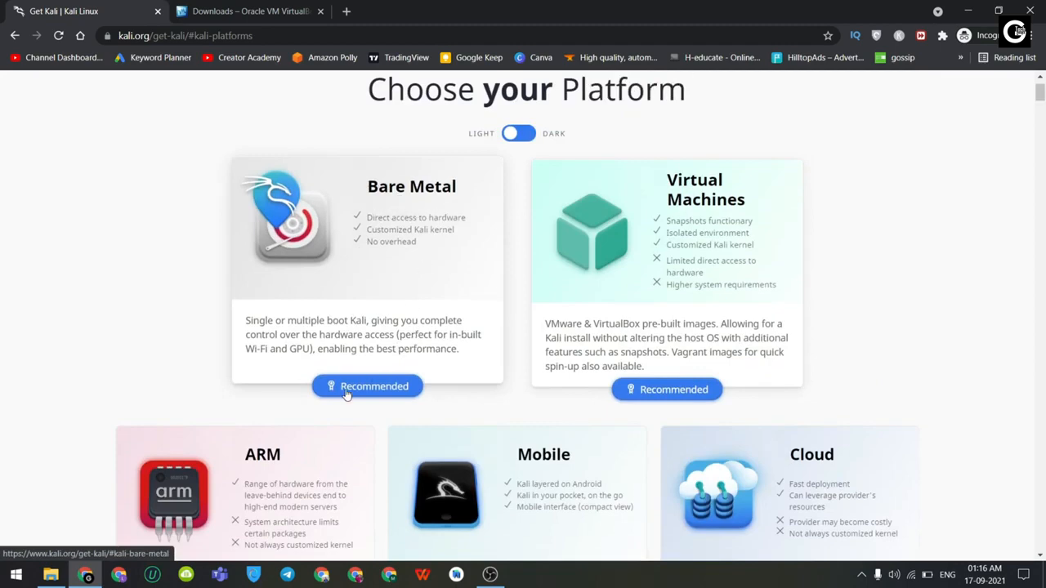
{"action": "left_click", "coordinate": [372, 390]}
{"action": "scroll", "coordinate": [368, 389], "scroll_direction": "down", "scroll_amount": 5}
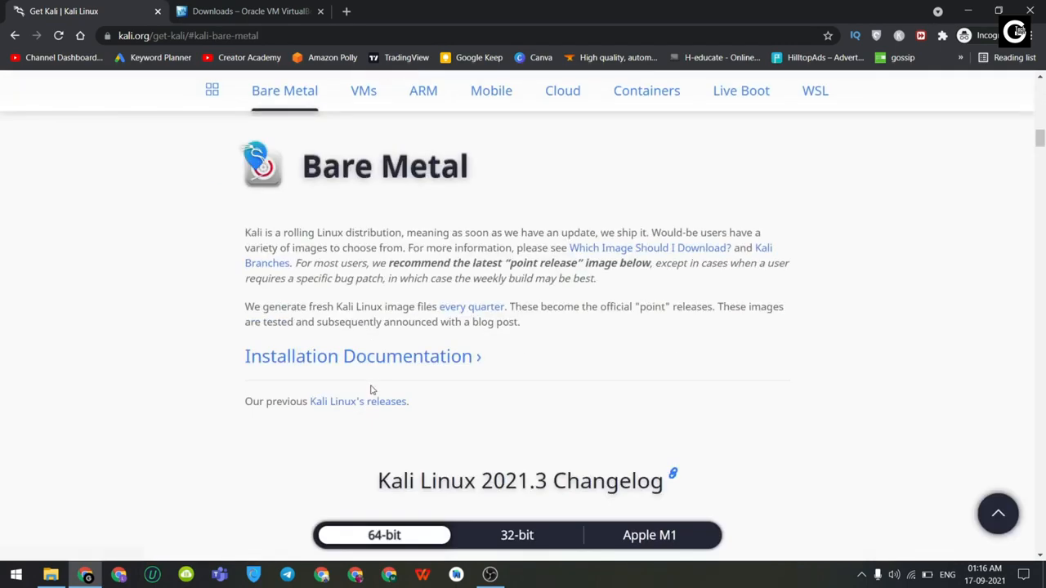
{"action": "scroll", "coordinate": [467, 260], "scroll_direction": "down", "scroll_amount": 1}
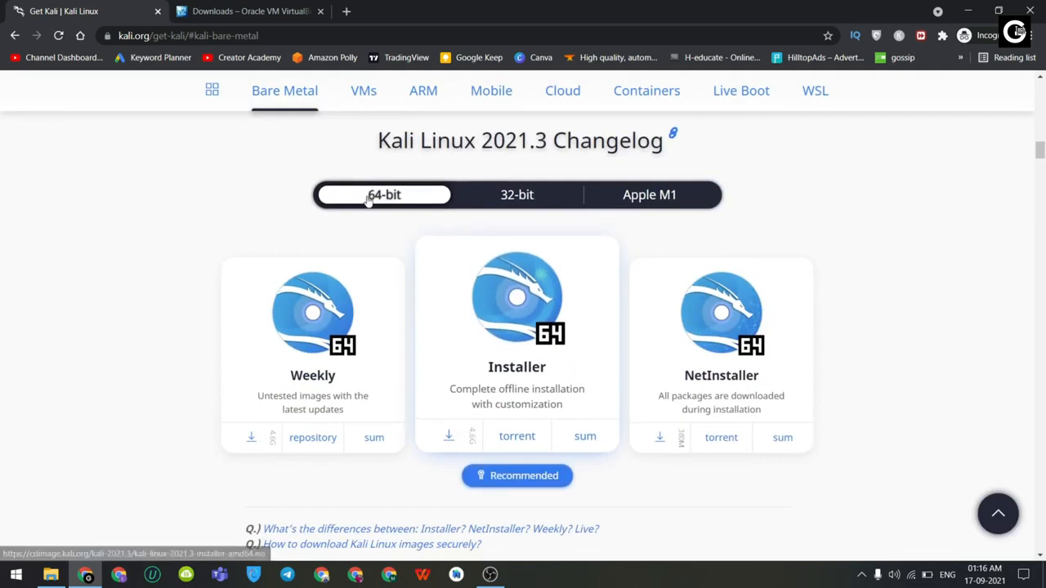
{"action": "left_click", "coordinate": [513, 201]}
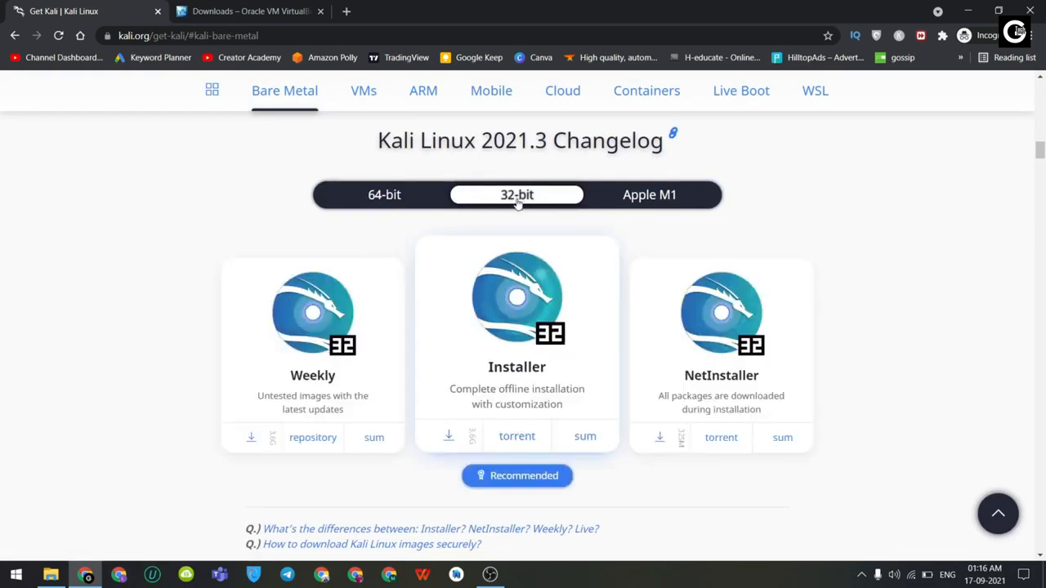
{"action": "left_click", "coordinate": [391, 202]}
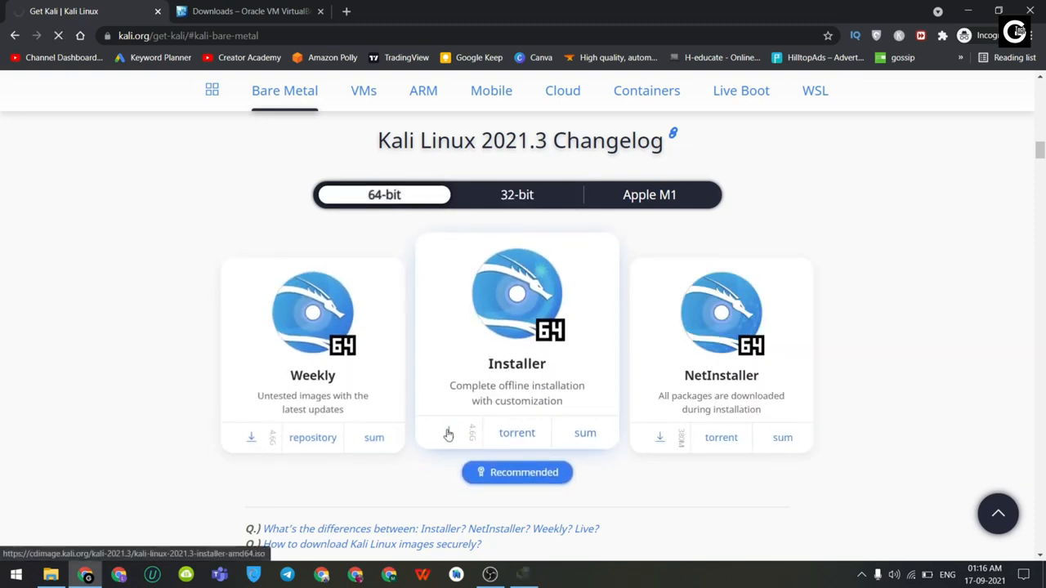
{"action": "left_click", "coordinate": [600, 346]}
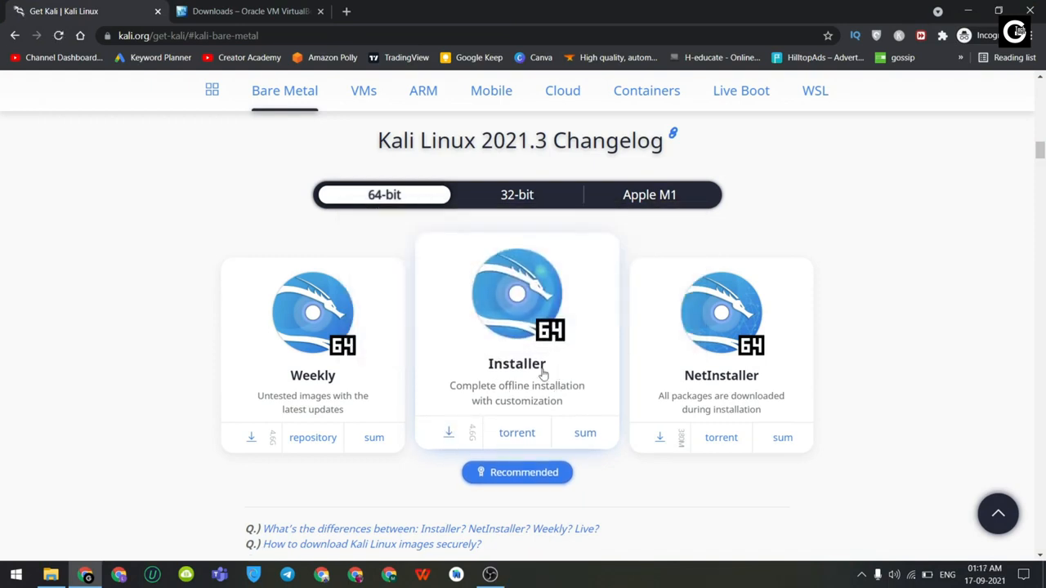
Step: On the VirtualBox downloads page, download the Extension Pack for all supported platforms
{"action": "left_click", "coordinate": [237, 11]}
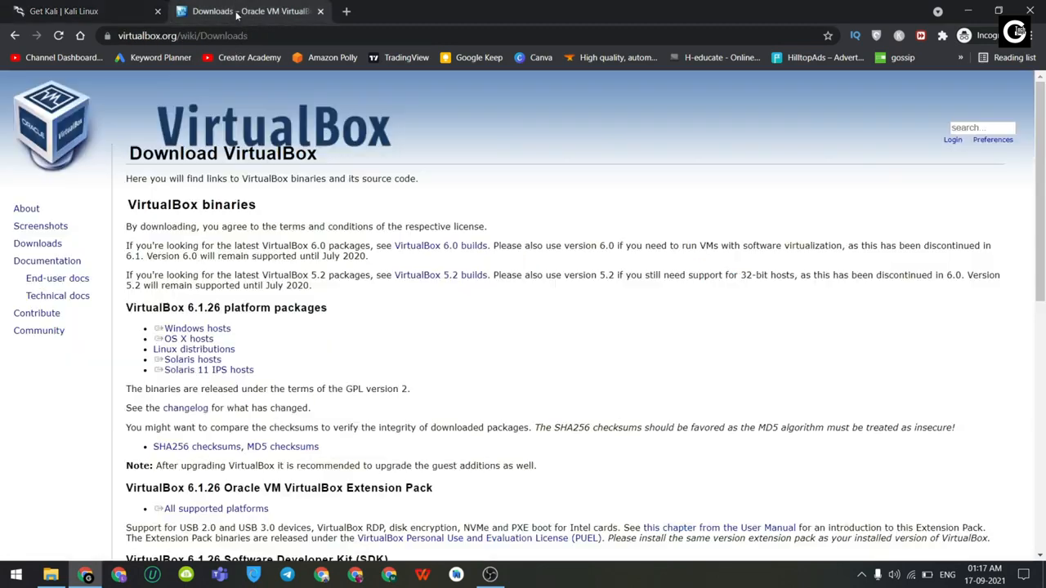
{"action": "scroll", "coordinate": [163, 237], "scroll_direction": "down", "scroll_amount": 2}
{"action": "triple_click", "coordinate": [155, 236]}
{"action": "triple_click", "coordinate": [154, 194]}
{"action": "double_click", "coordinate": [144, 176]}
{"action": "left_click", "coordinate": [123, 177]}
{"action": "triple_click", "coordinate": [198, 196]}
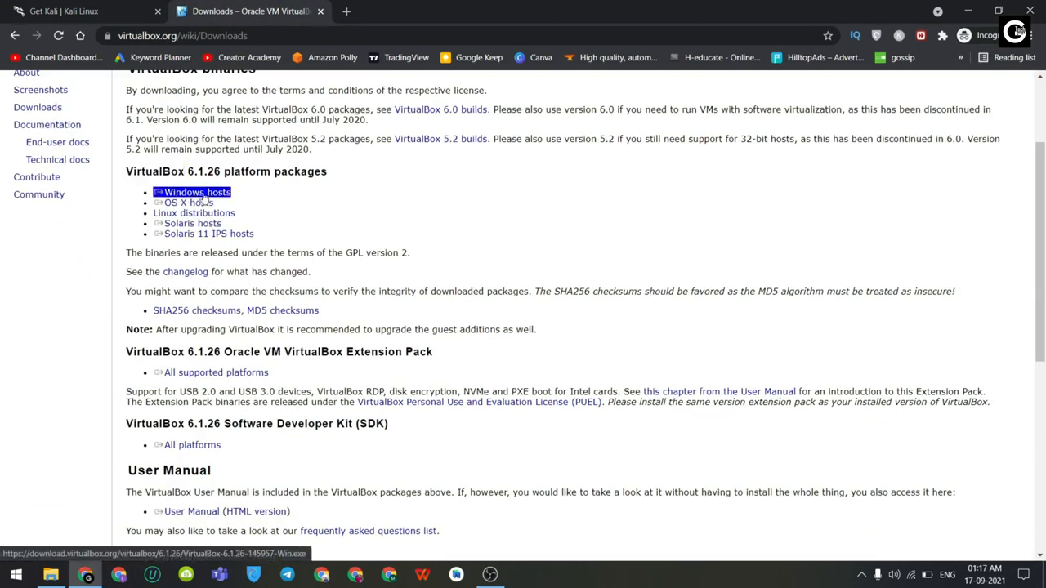
{"action": "scroll", "coordinate": [202, 197], "scroll_direction": "down", "scroll_amount": 2}
{"action": "left_click_drag", "start_coordinate": [433, 217], "coordinate": [342, 217]}
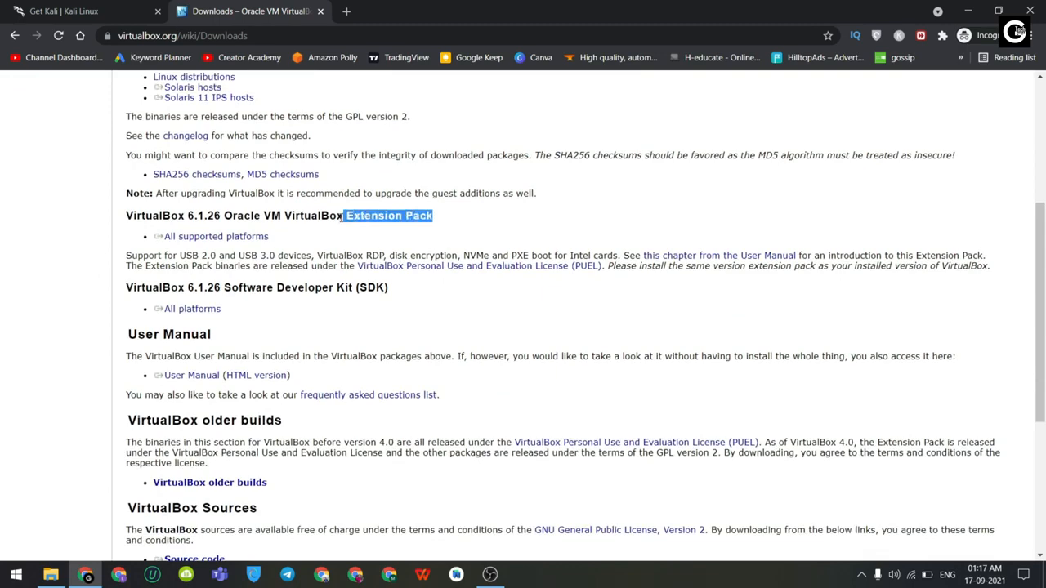
{"action": "left_click", "coordinate": [222, 237]}
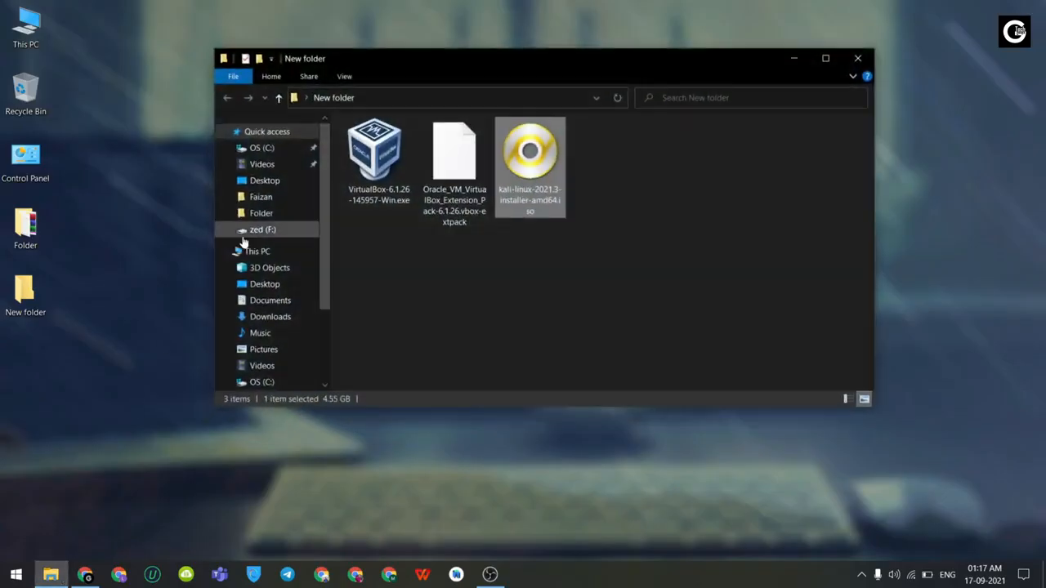
Step: Run the VirtualBox 6.1.26 installer with default features and accept the network warning
{"action": "left_click_drag", "start_coordinate": [695, 231], "coordinate": [318, 176]}
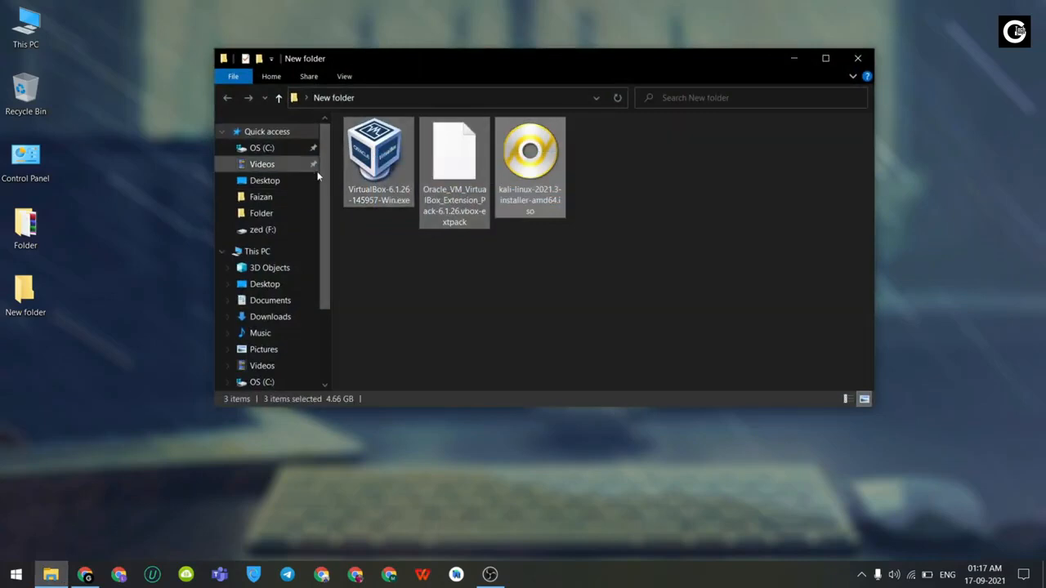
{"action": "left_click", "coordinate": [686, 210]}
{"action": "double_click", "coordinate": [376, 155]}
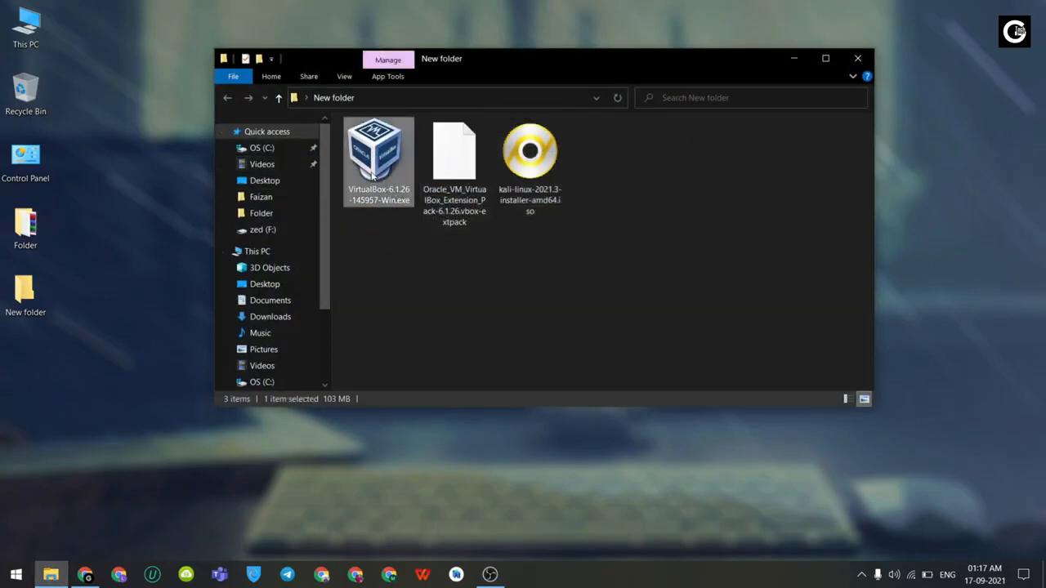
{"action": "left_click", "coordinate": [599, 394]}
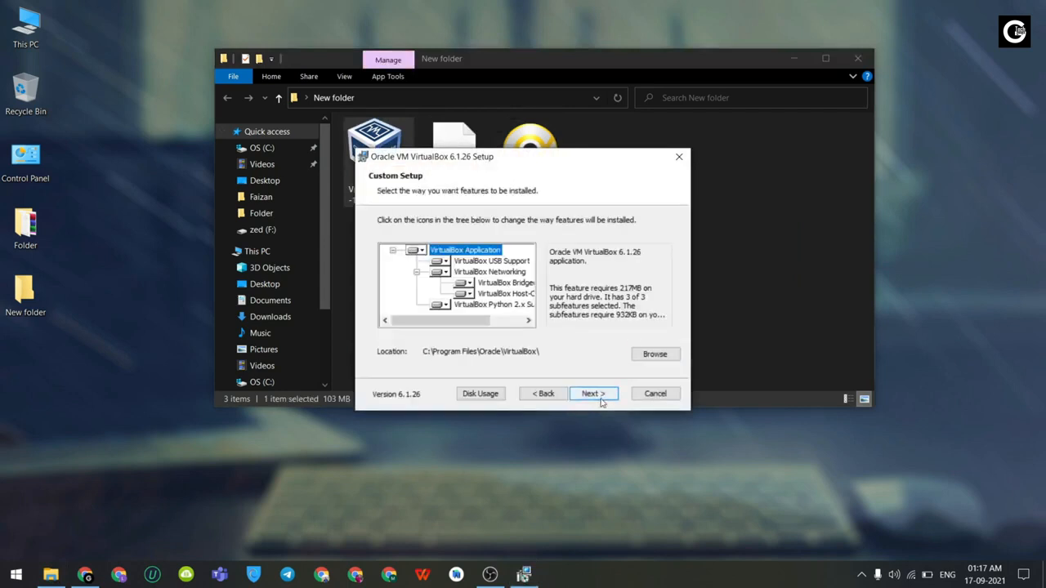
{"action": "left_click", "coordinate": [601, 395]}
{"action": "left_click", "coordinate": [600, 396]}
{"action": "left_click", "coordinate": [594, 394]}
{"action": "left_click", "coordinate": [596, 395]}
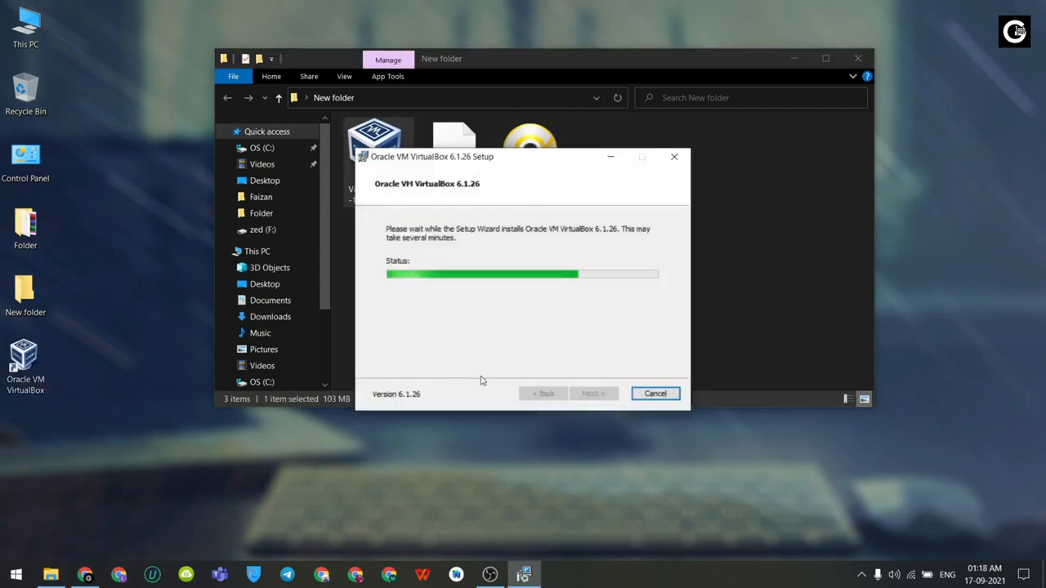
{"action": "left_click", "coordinate": [594, 393]}
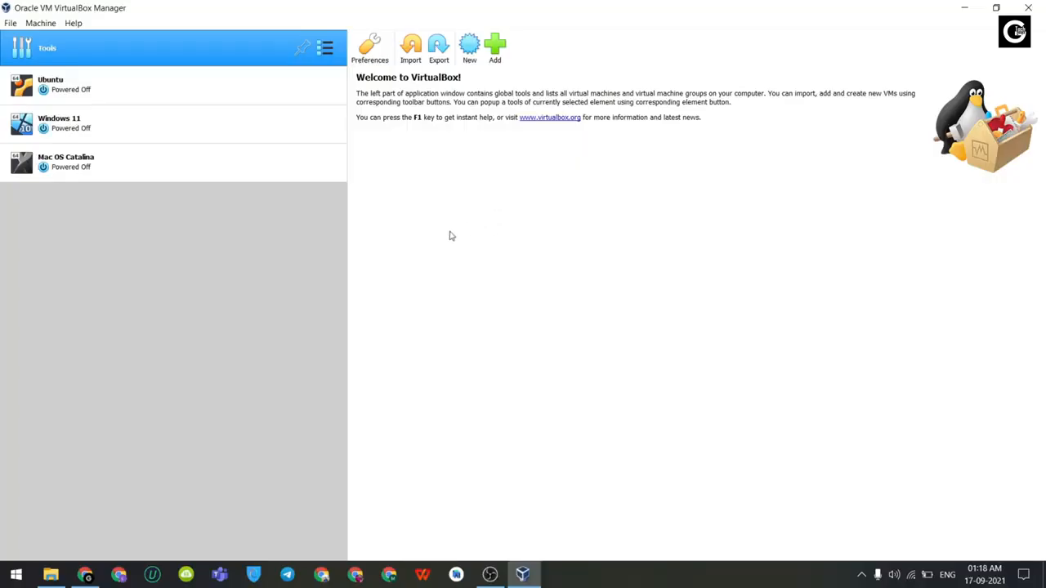
Step: Add Oracle_VM_VirtualBox_Extension_Pack-6.1.26.vbox-extpack under Preferences > Extensions and confirm the install
{"action": "left_click", "coordinate": [12, 23]}
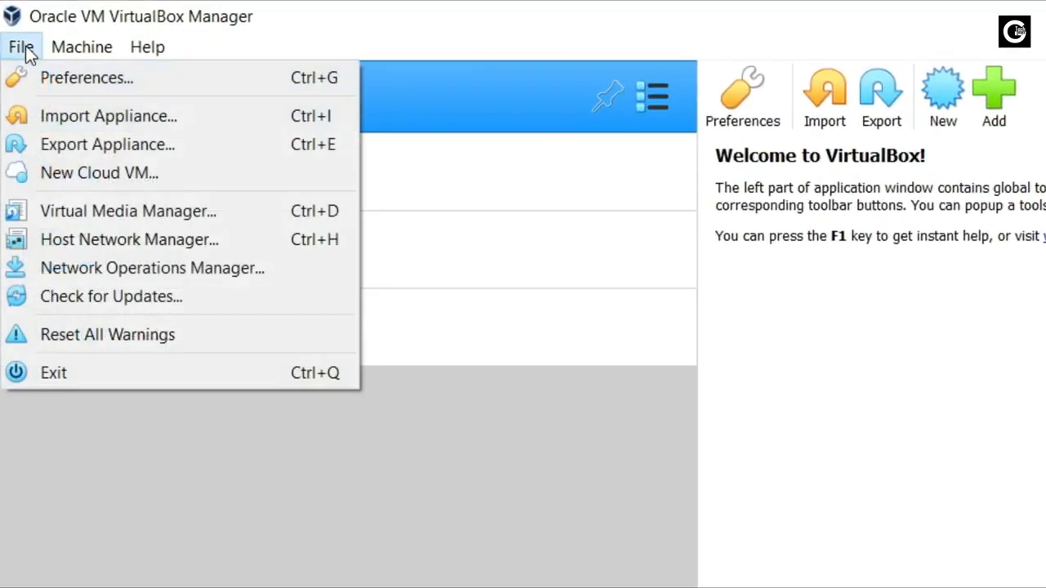
{"action": "left_click", "coordinate": [50, 82]}
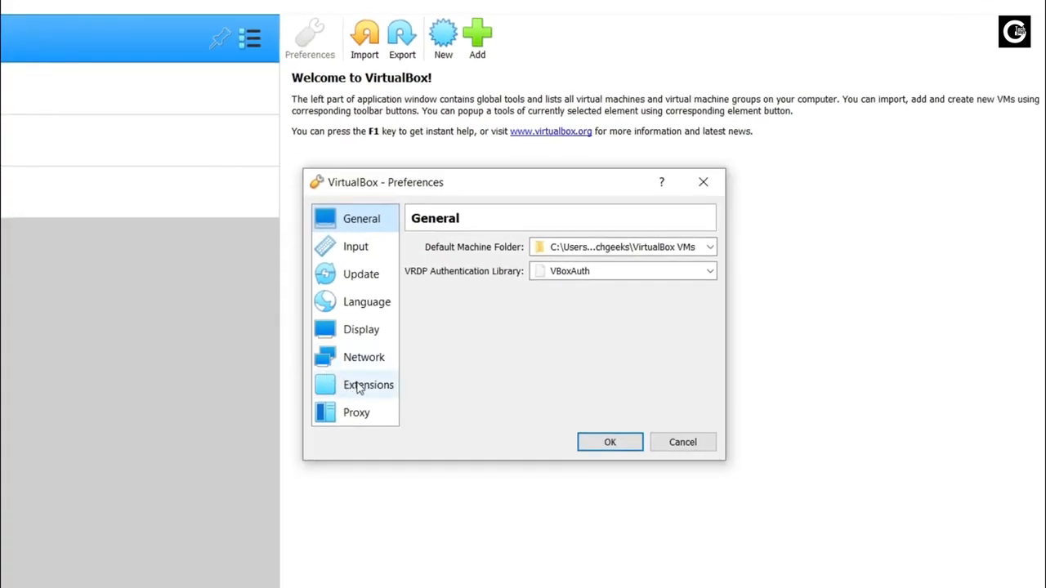
{"action": "left_click", "coordinate": [359, 388]}
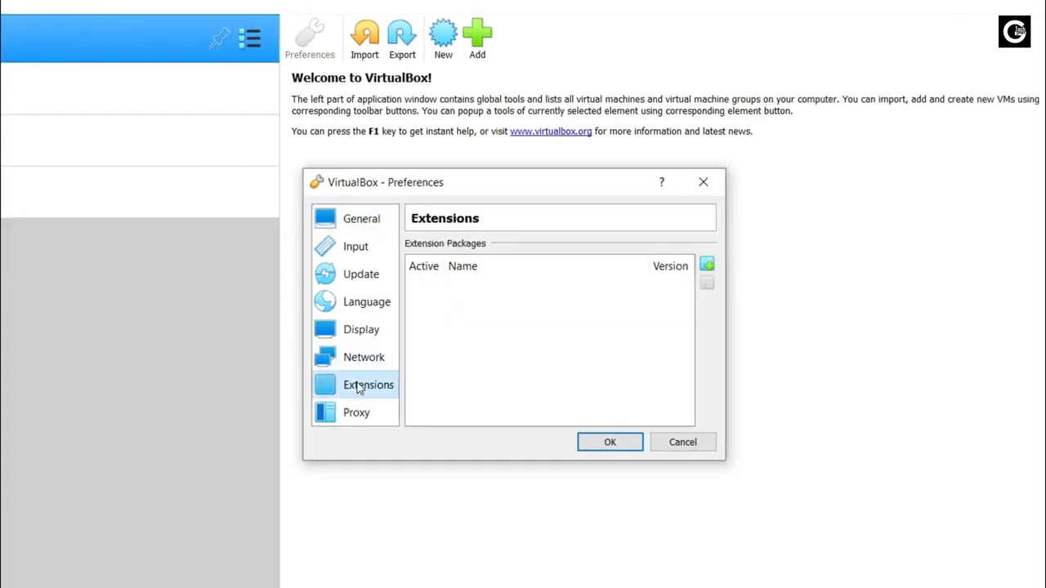
{"action": "left_click", "coordinate": [707, 267]}
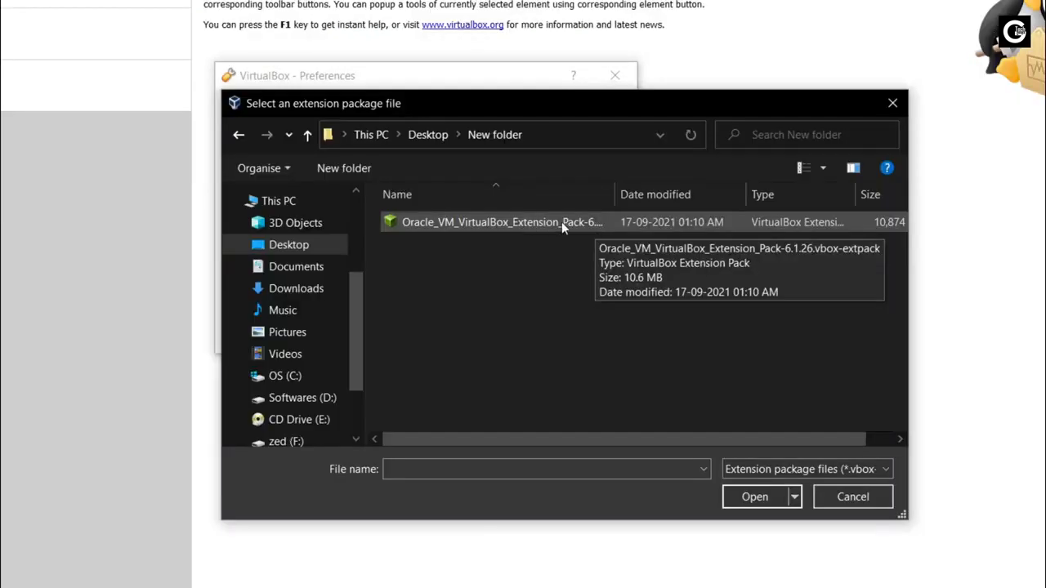
{"action": "left_click", "coordinate": [564, 221]}
{"action": "left_click", "coordinate": [754, 497]}
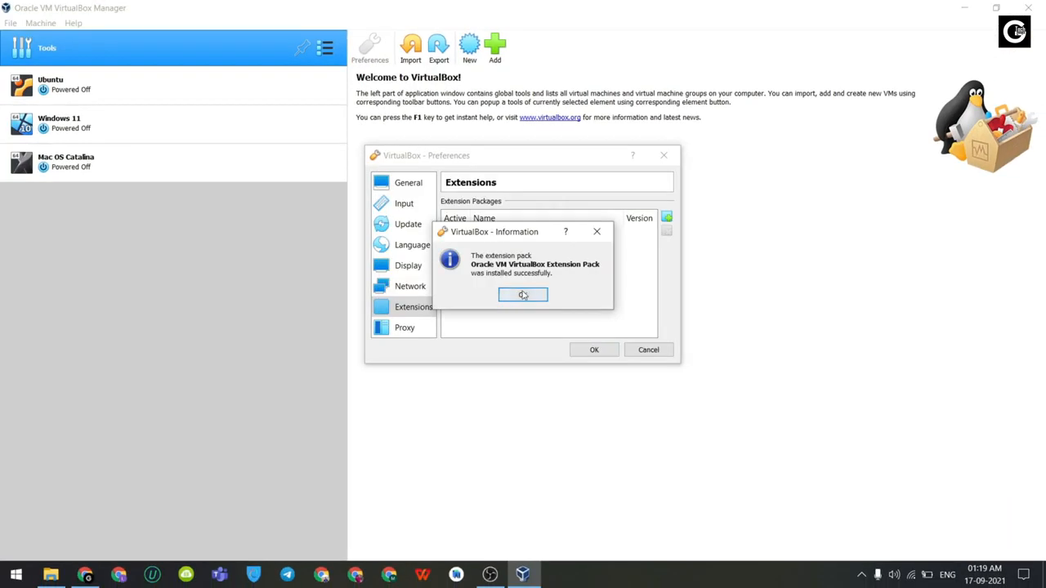
{"action": "left_click", "coordinate": [523, 295]}
{"action": "left_click", "coordinate": [591, 349]}
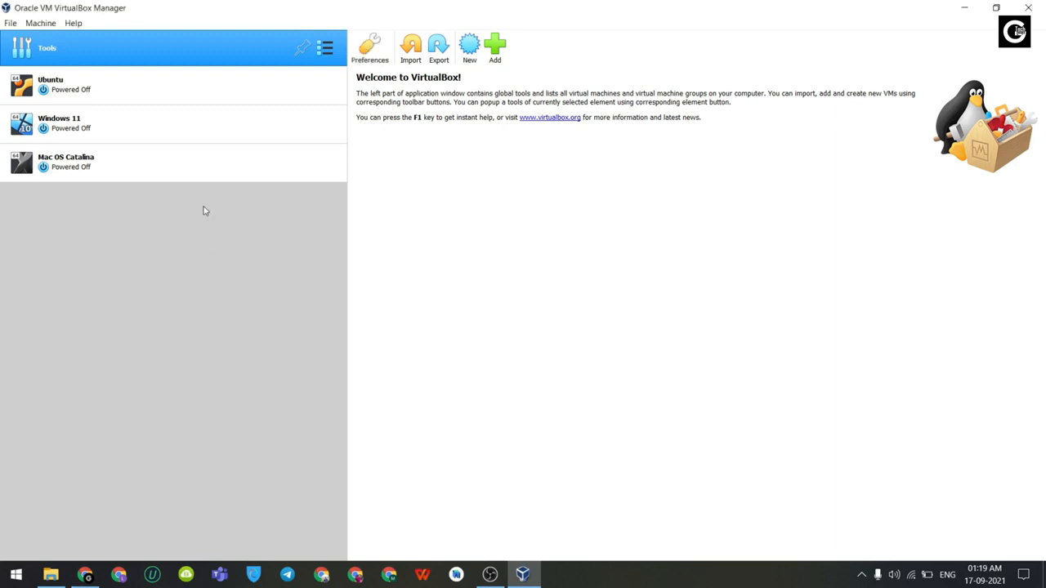
Step: Name the new VM 'Kali Linux 2021.3' with type Linux and version Debian (64-bit)
{"action": "left_click", "coordinate": [476, 53]}
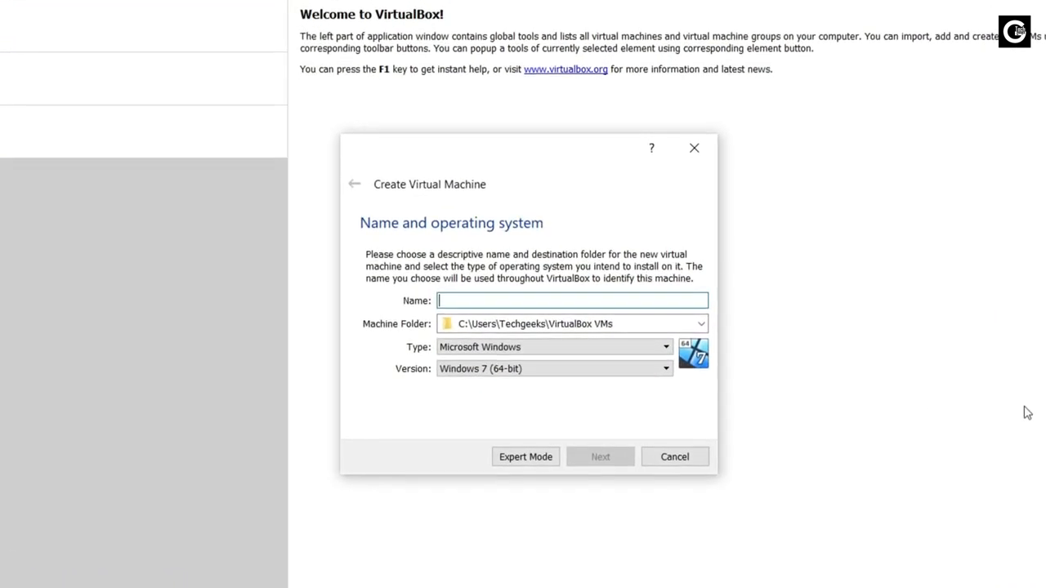
{"action": "type", "text": "Kali "}
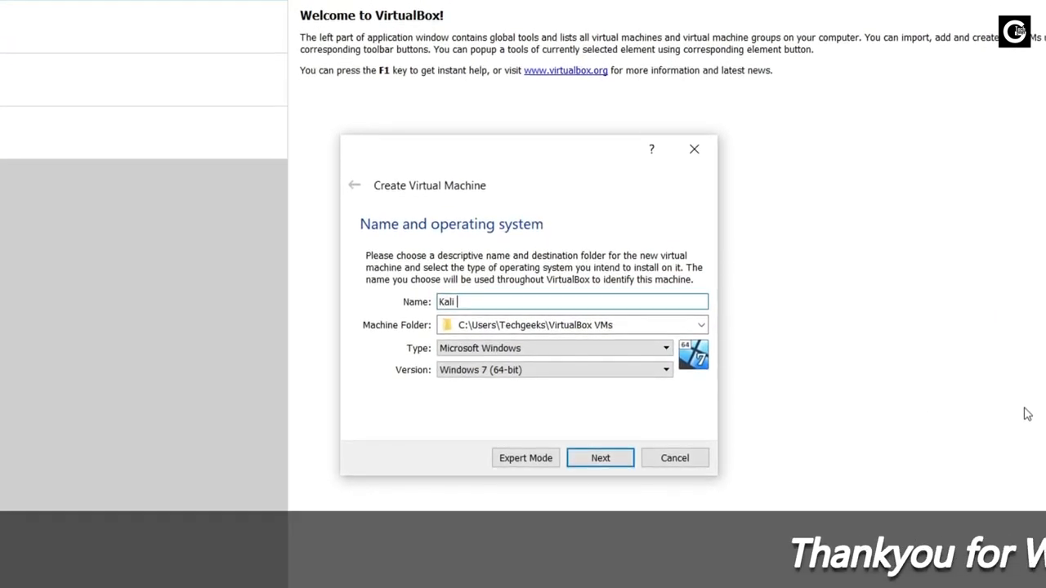
{"action": "type", "text": "Linux 2021.3"}
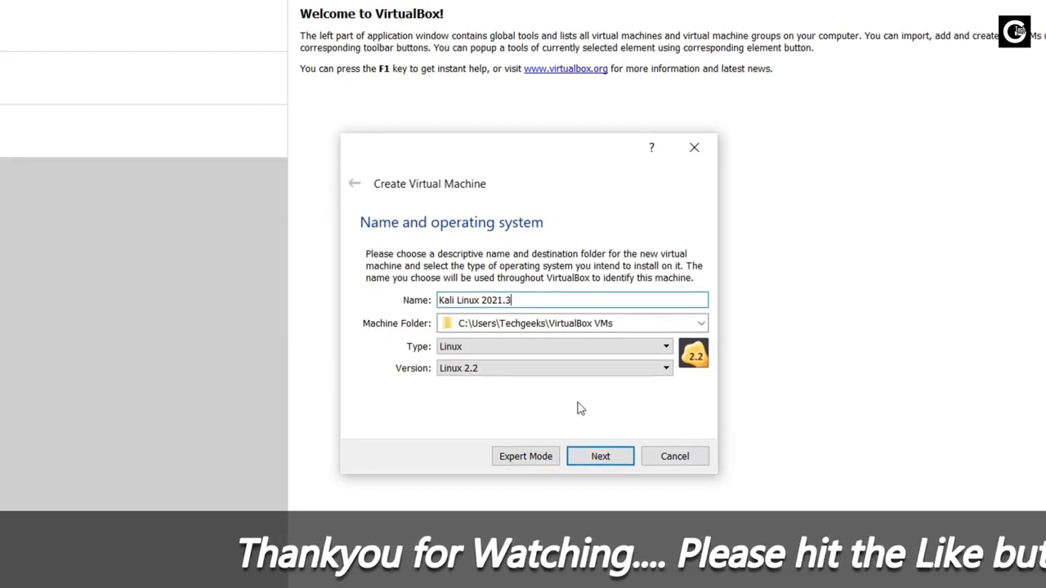
{"action": "left_click", "coordinate": [529, 348]}
{"action": "left_click", "coordinate": [454, 373]}
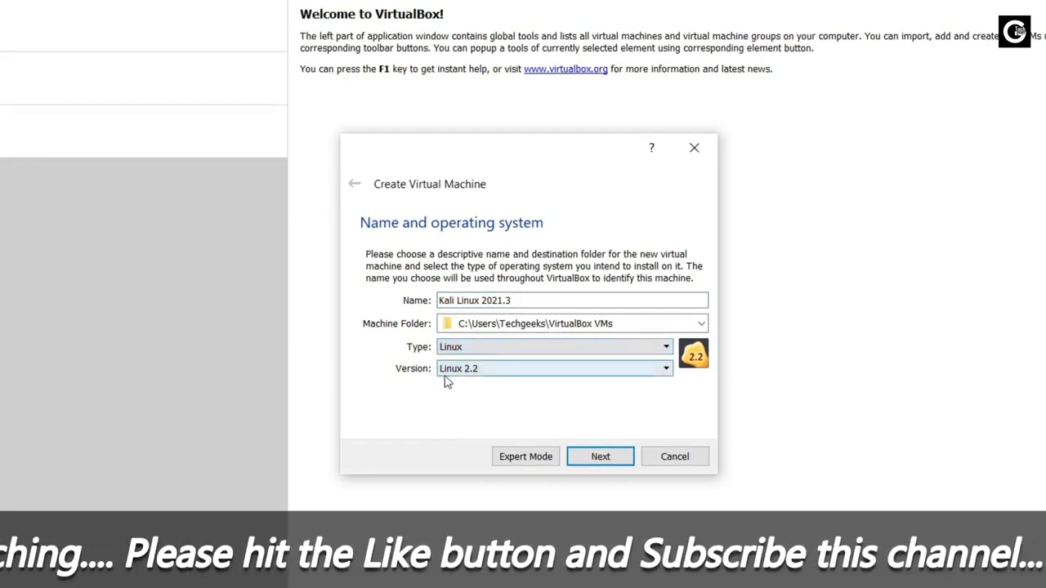
{"action": "left_click", "coordinate": [464, 369]}
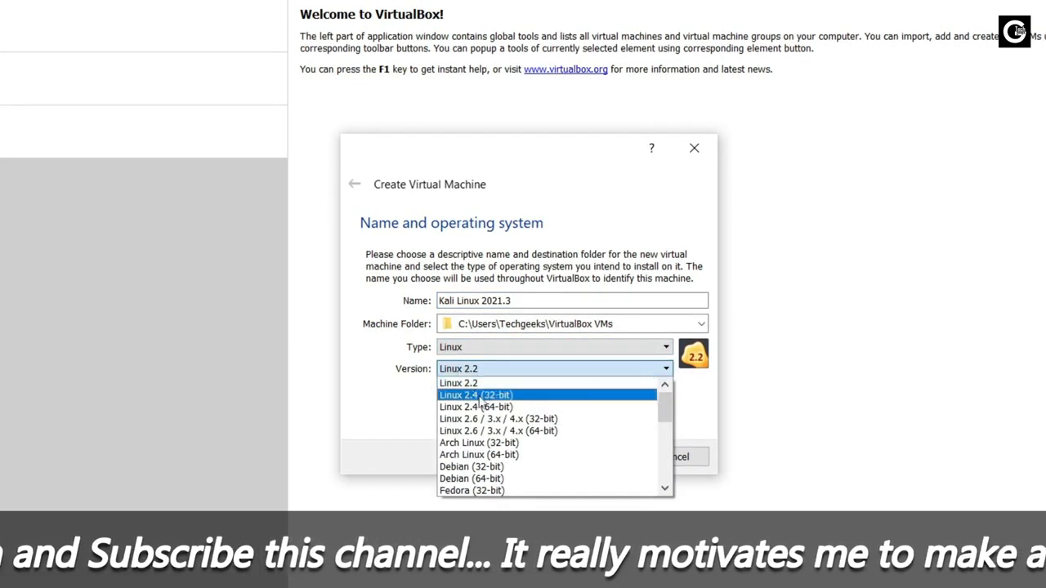
{"action": "left_click", "coordinate": [488, 479]}
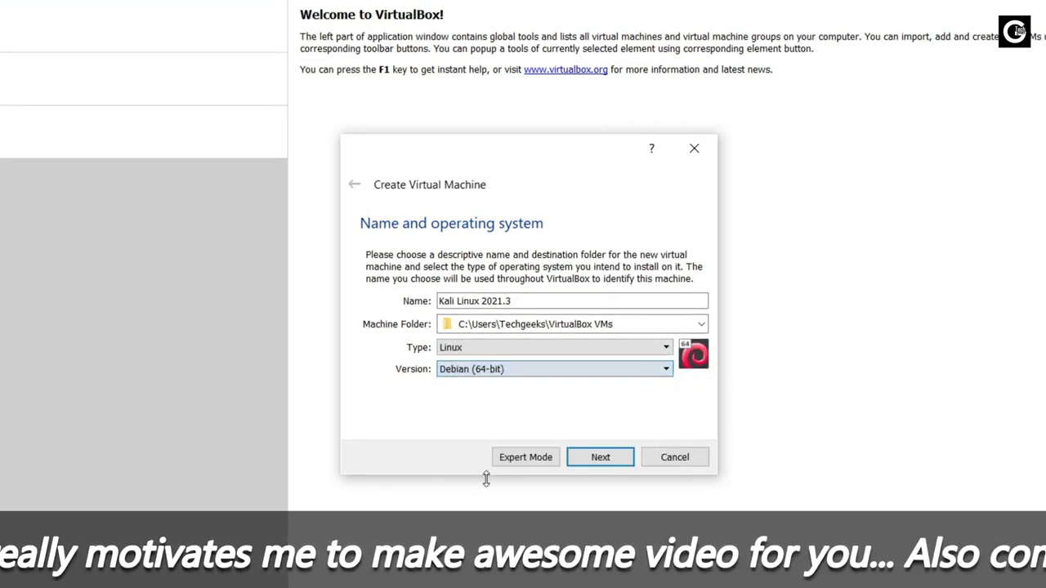
{"action": "left_click", "coordinate": [508, 368]}
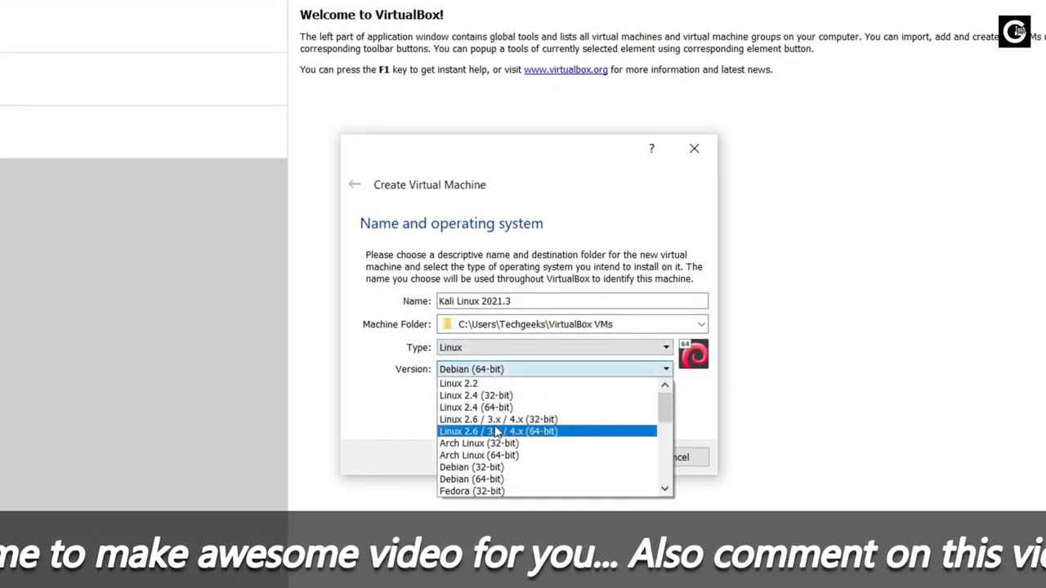
{"action": "left_click", "coordinate": [489, 481]}
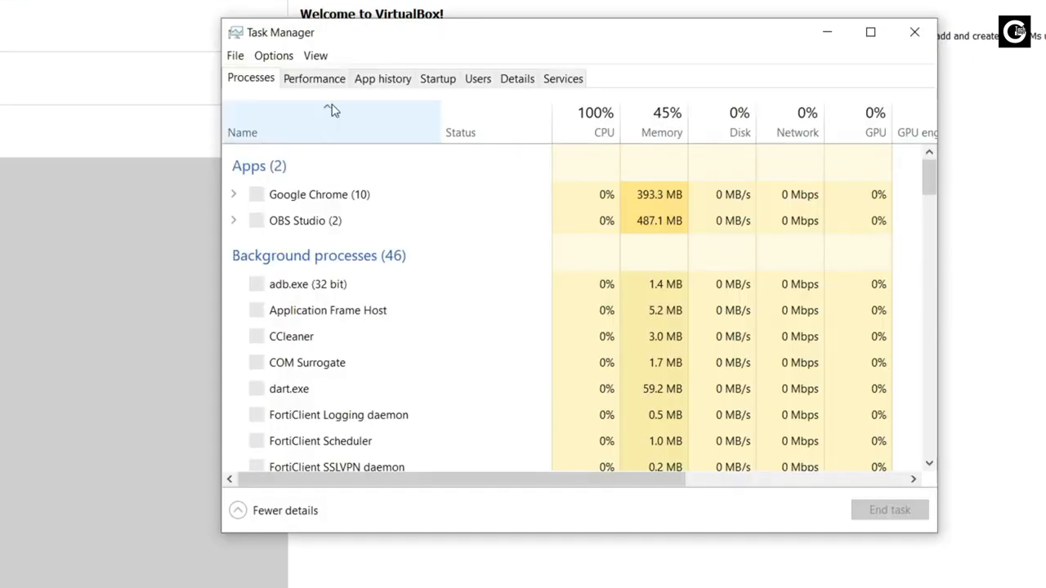
{"action": "left_click", "coordinate": [321, 82]}
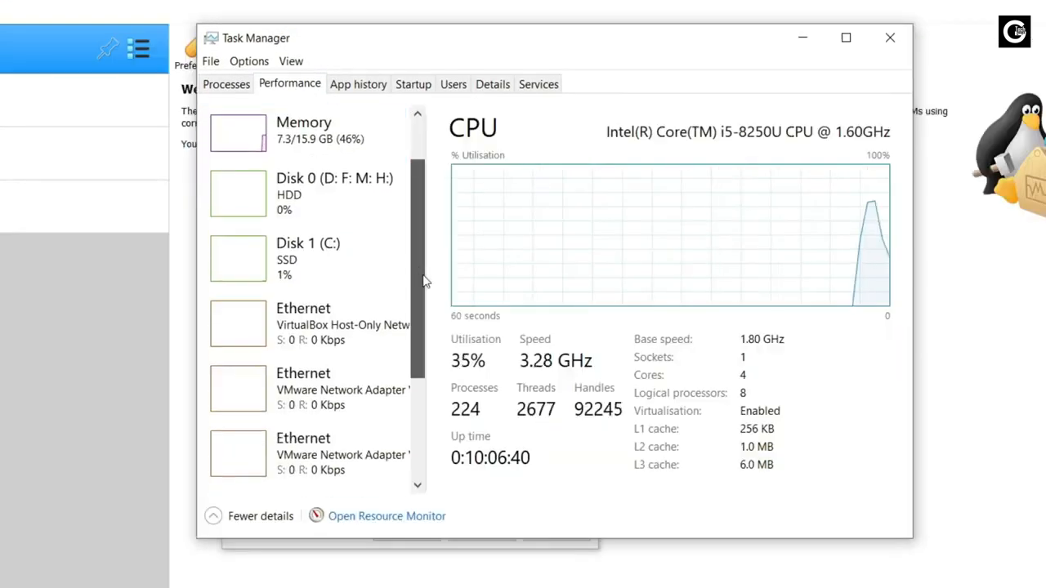
{"action": "left_click_drag", "start_coordinate": [423, 280], "coordinate": [422, 415]}
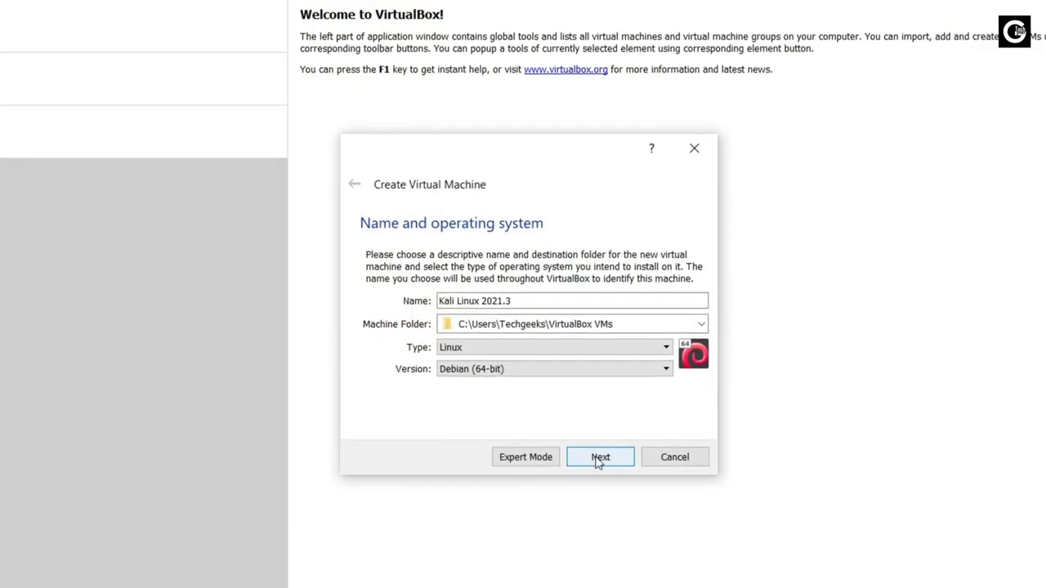
{"action": "left_click", "coordinate": [598, 458]}
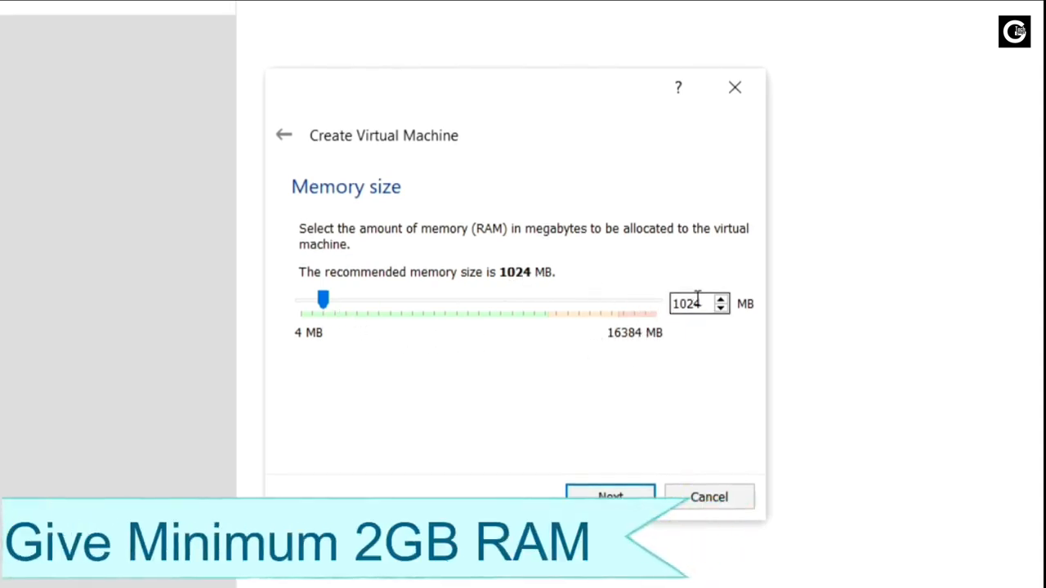
Step: Set the VM's memory to 4096 MB
{"action": "left_click_drag", "start_coordinate": [702, 302], "coordinate": [661, 304]}
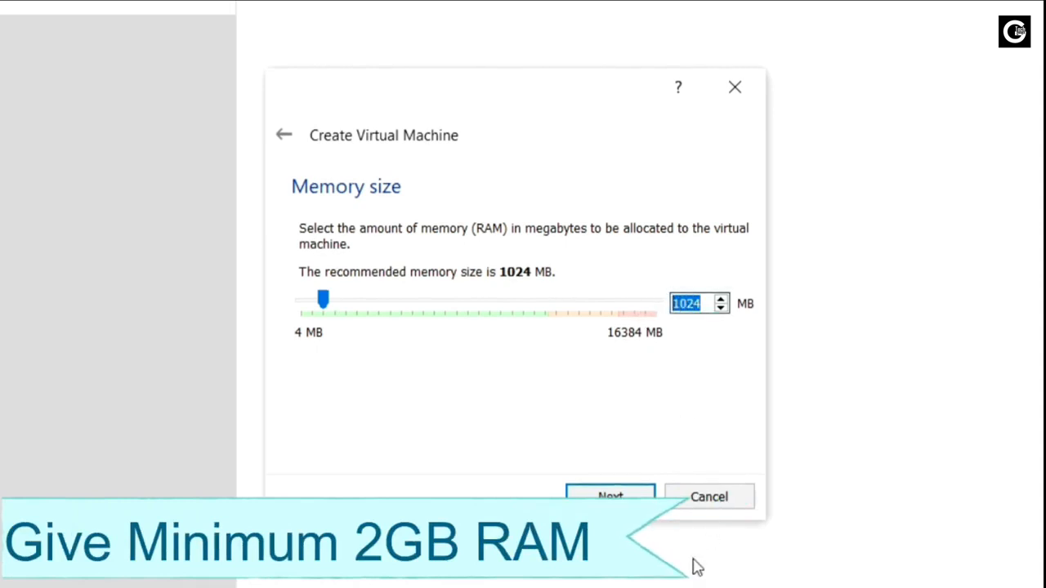
{"action": "type", "text": "4096"}
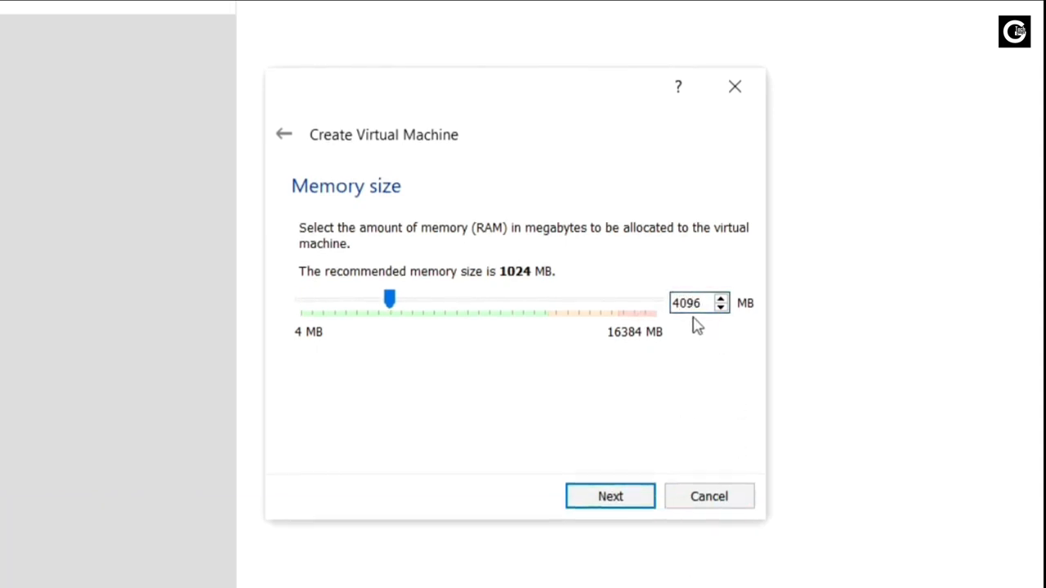
{"action": "left_click", "coordinate": [627, 500]}
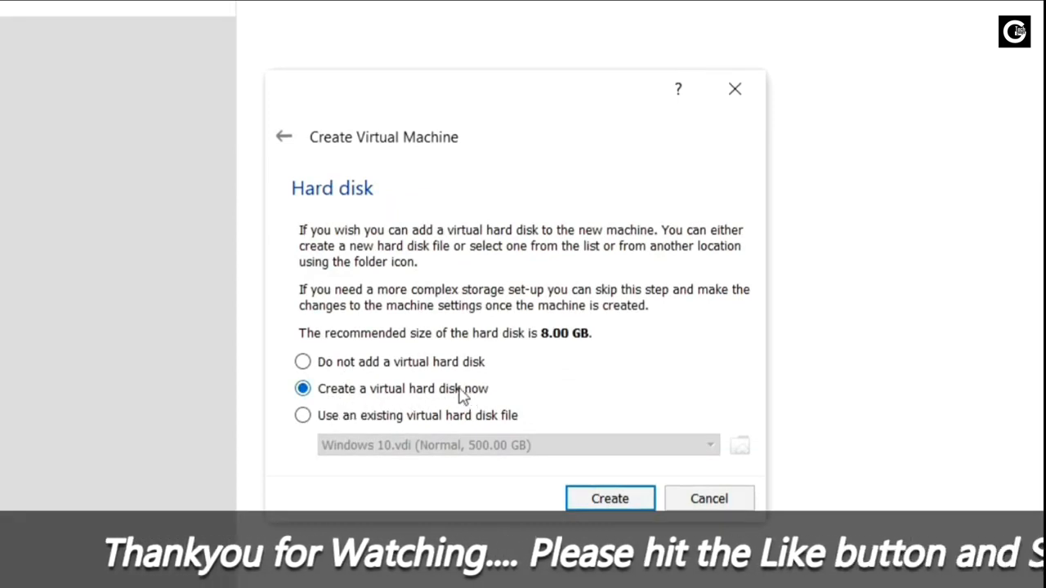
Step: Create a new dynamically allocated VDI virtual hard disk
{"action": "left_click", "coordinate": [607, 498]}
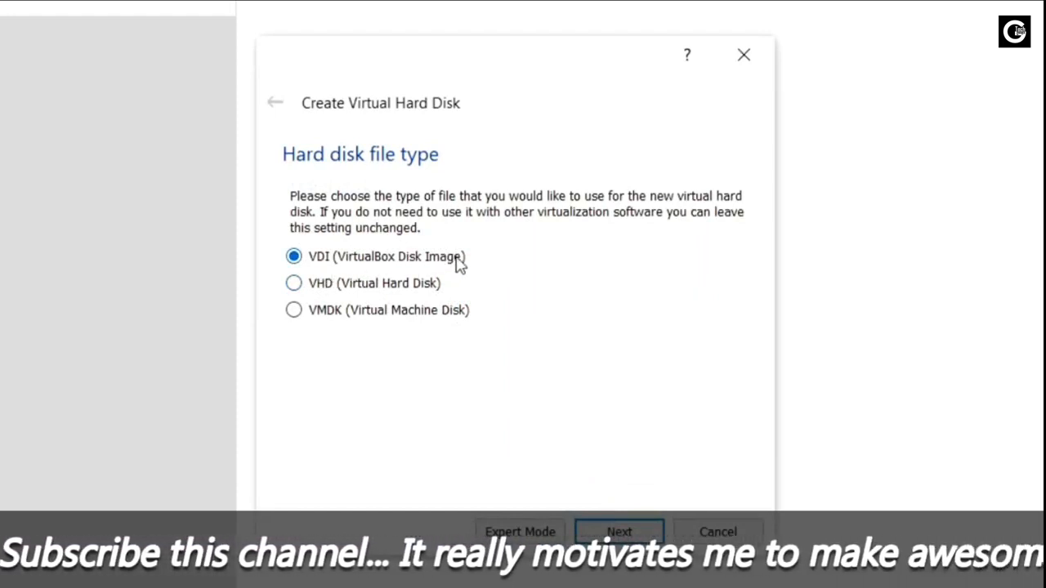
{"action": "left_click", "coordinate": [616, 529]}
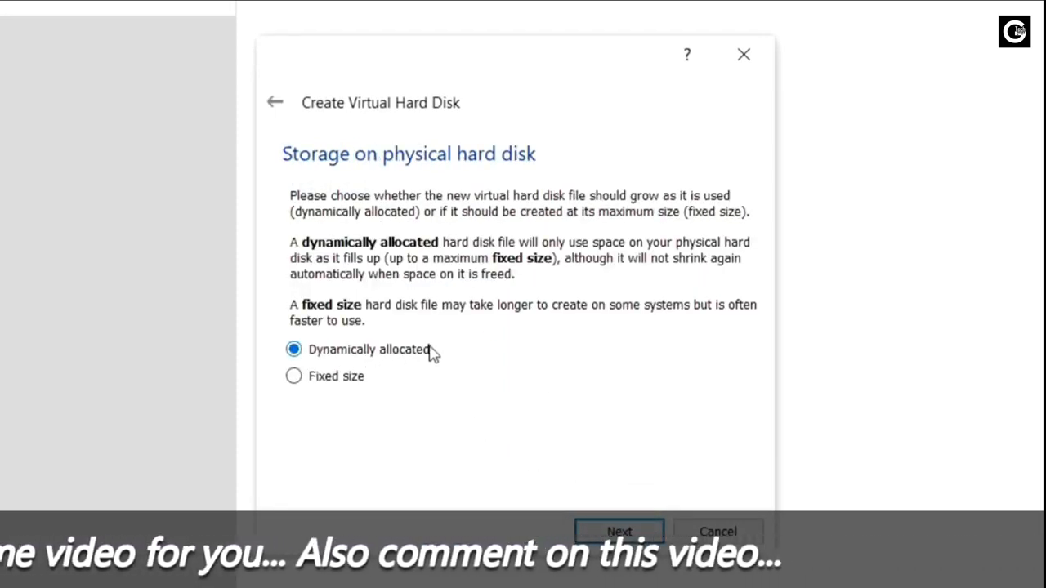
{"action": "left_click", "coordinate": [611, 532]}
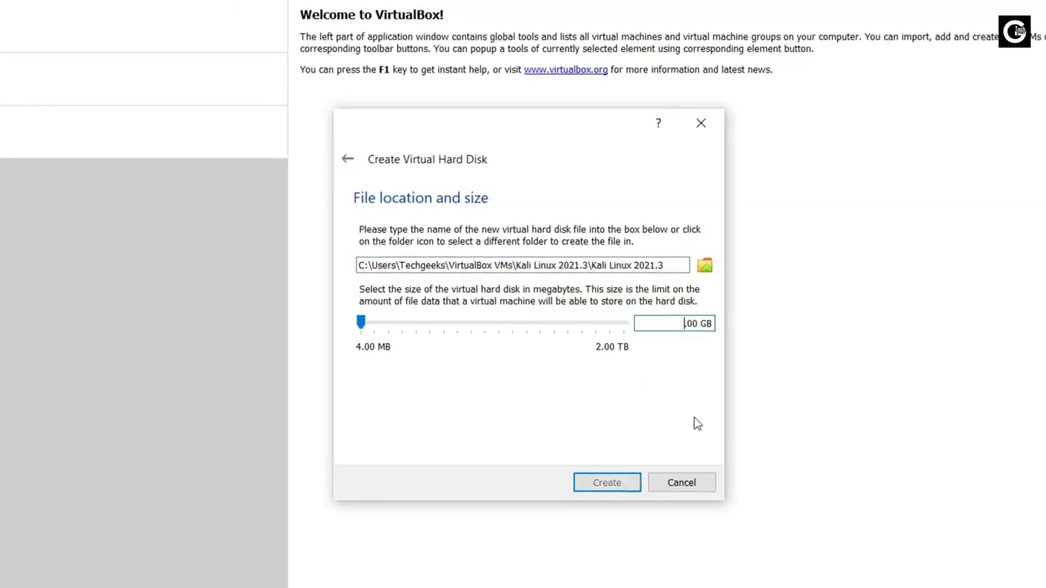
Step: Set the virtual disk size to 25.00 GB and create the Kali Linux 2021.3 VM
{"action": "type", "text": "25"}
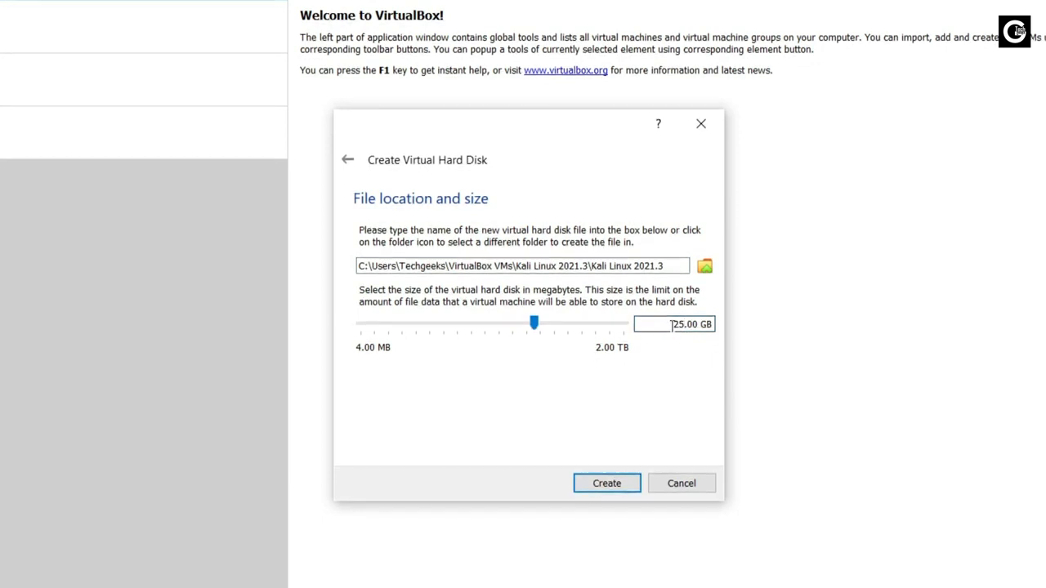
{"action": "left_click_drag", "start_coordinate": [672, 325], "coordinate": [693, 324]}
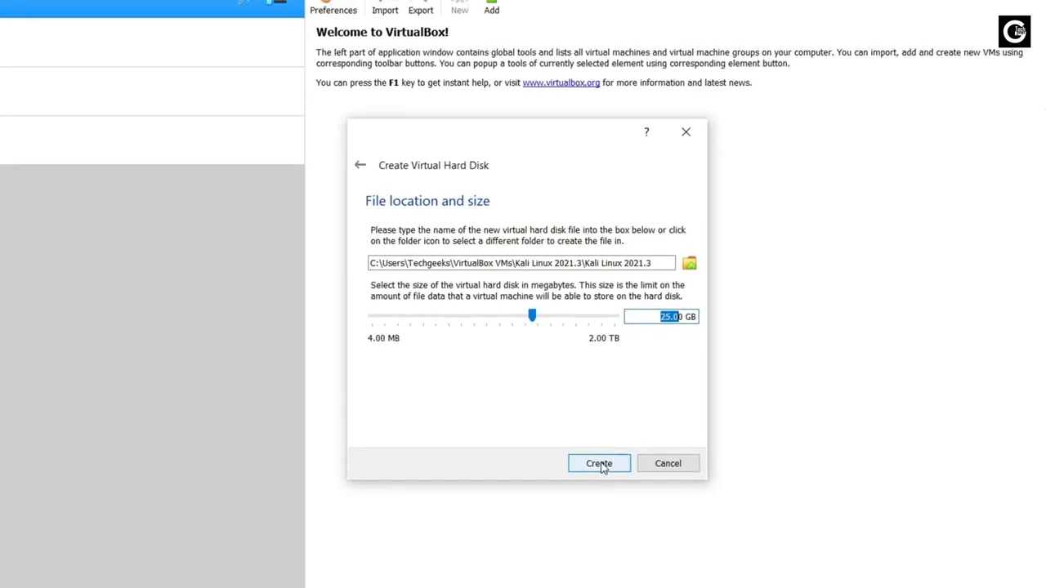
{"action": "left_click", "coordinate": [601, 466]}
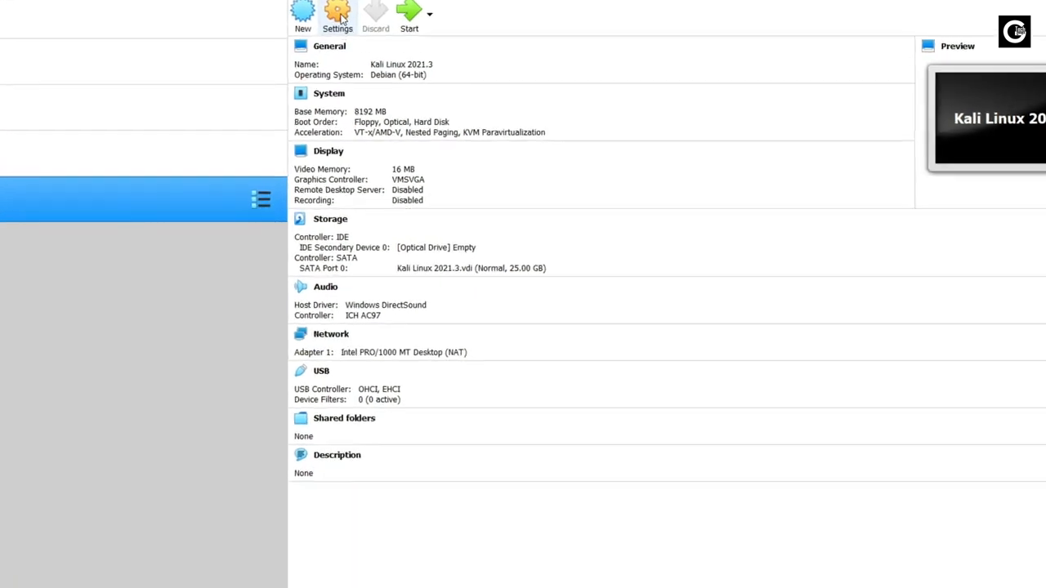
Step: Set Shared Clipboard and Drag'n'Drop to Bidirectional in General > Advanced settings
{"action": "left_click", "coordinate": [304, 7]}
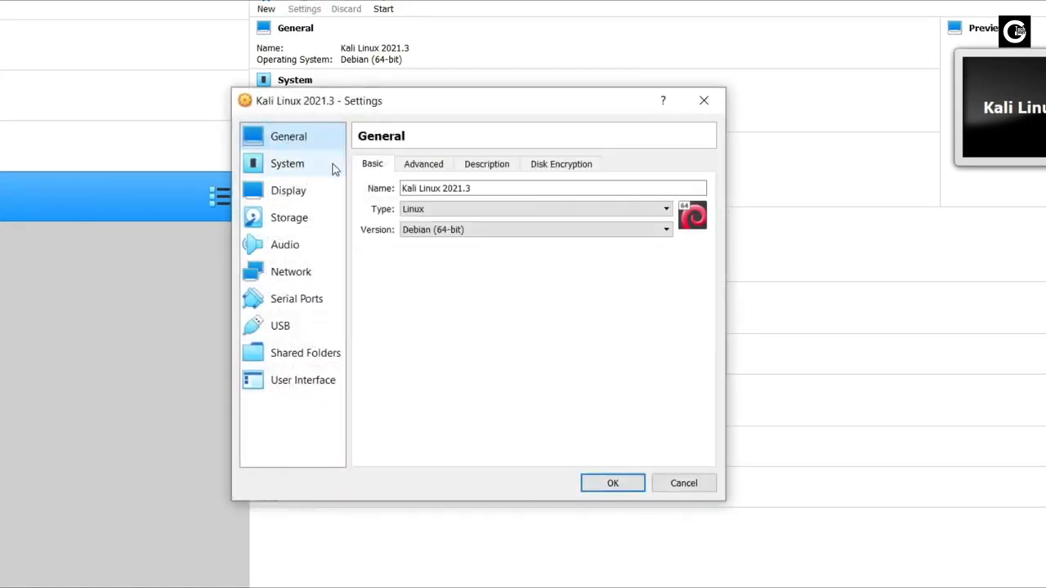
{"action": "left_click", "coordinate": [419, 165]}
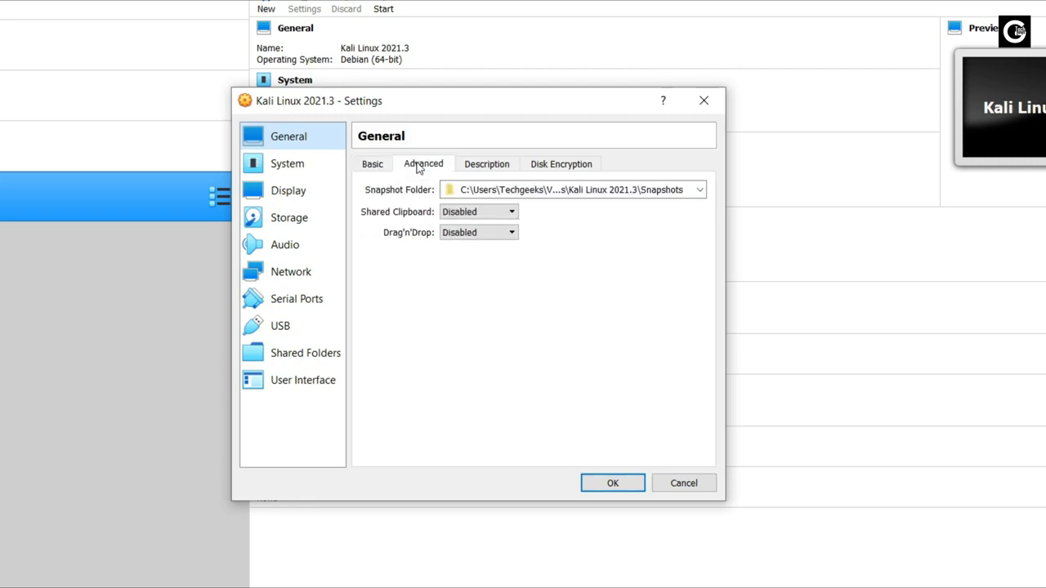
{"action": "left_click", "coordinate": [482, 214]}
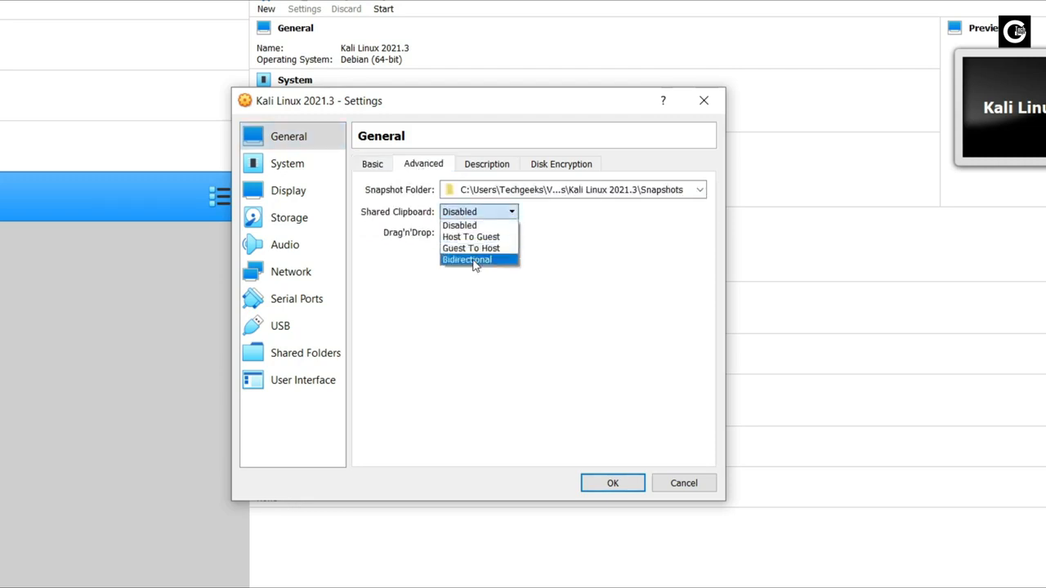
{"action": "left_click", "coordinate": [470, 259]}
{"action": "left_click", "coordinate": [478, 232]}
{"action": "left_click", "coordinate": [476, 280]}
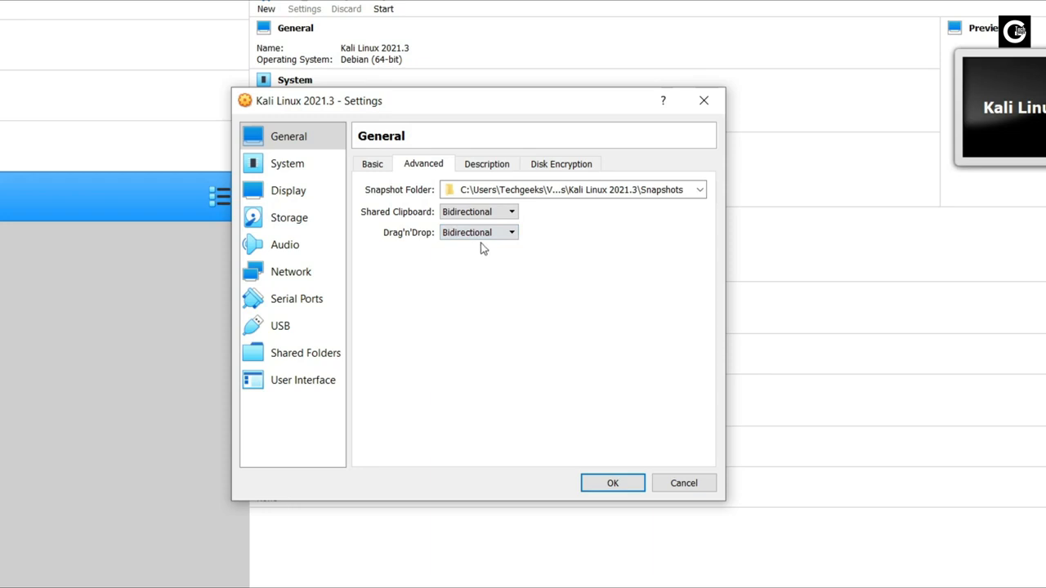
{"action": "left_click", "coordinate": [315, 170]}
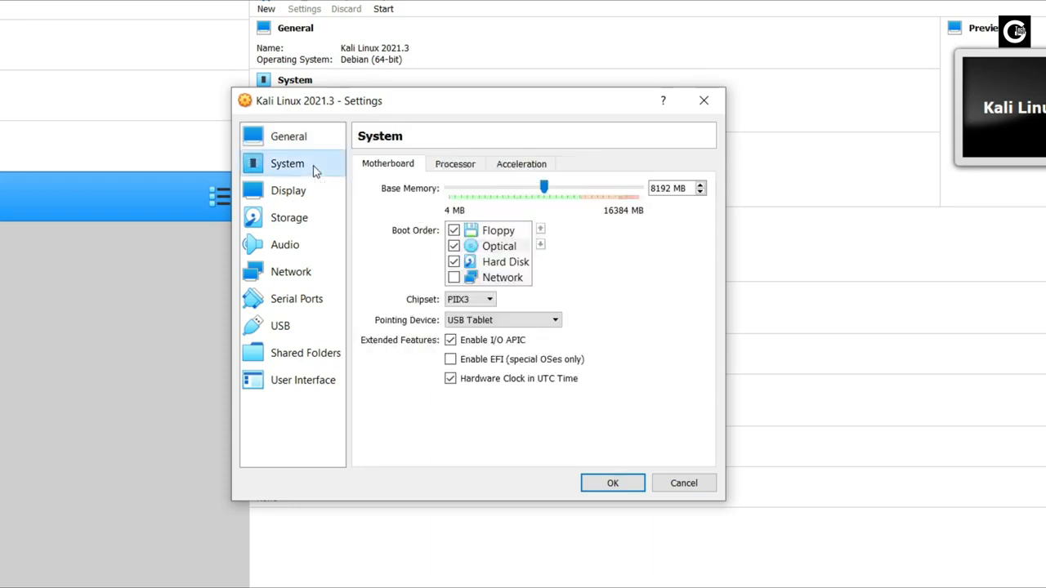
Step: Give the Kali VM 4 virtual CPUs and 128 MB of video memory
{"action": "left_click", "coordinate": [441, 166]}
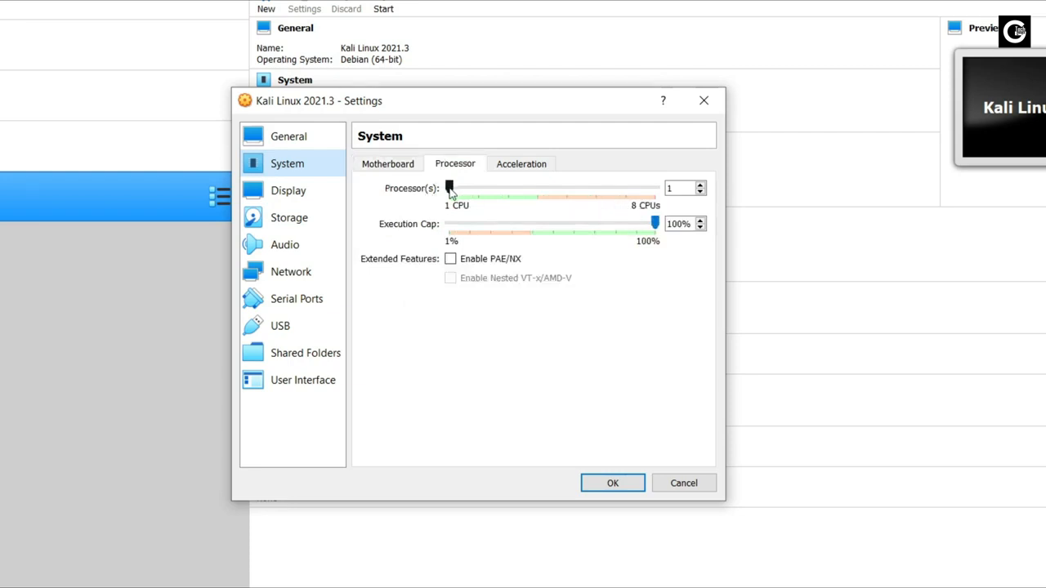
{"action": "left_click_drag", "start_coordinate": [451, 190], "coordinate": [514, 196]}
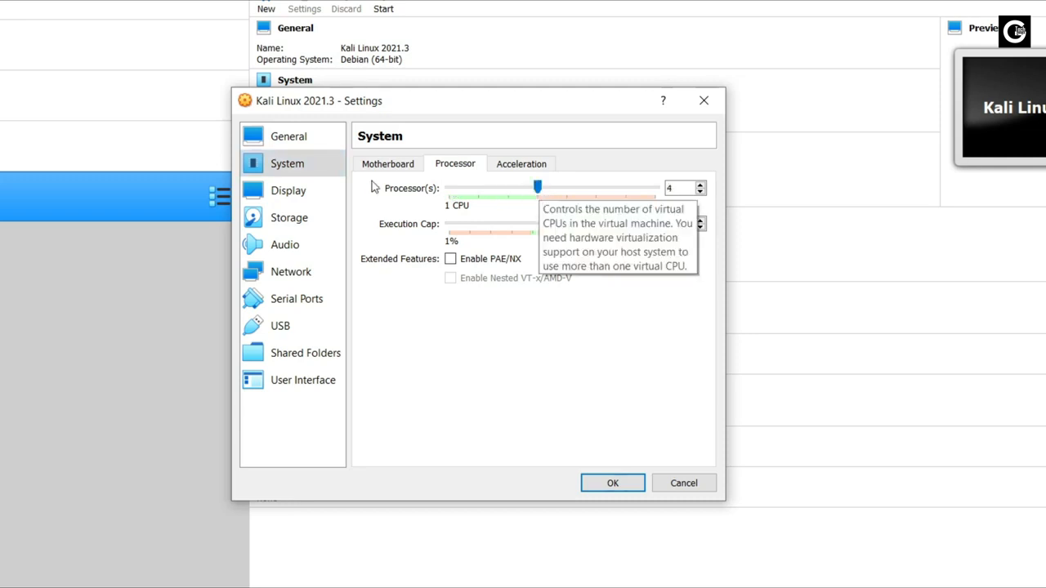
{"action": "left_click", "coordinate": [296, 192]}
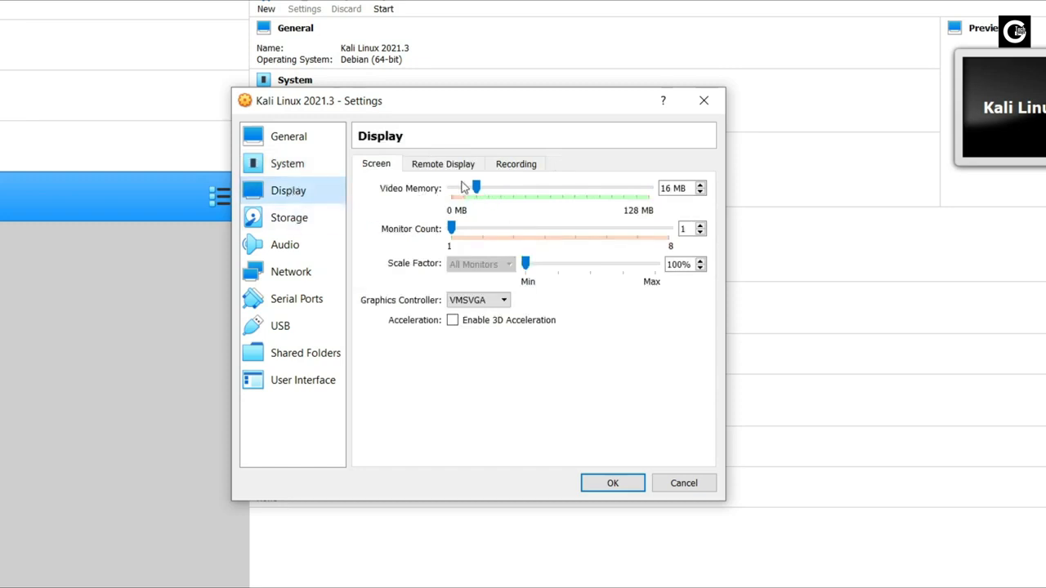
{"action": "left_click_drag", "start_coordinate": [474, 189], "coordinate": [656, 196]}
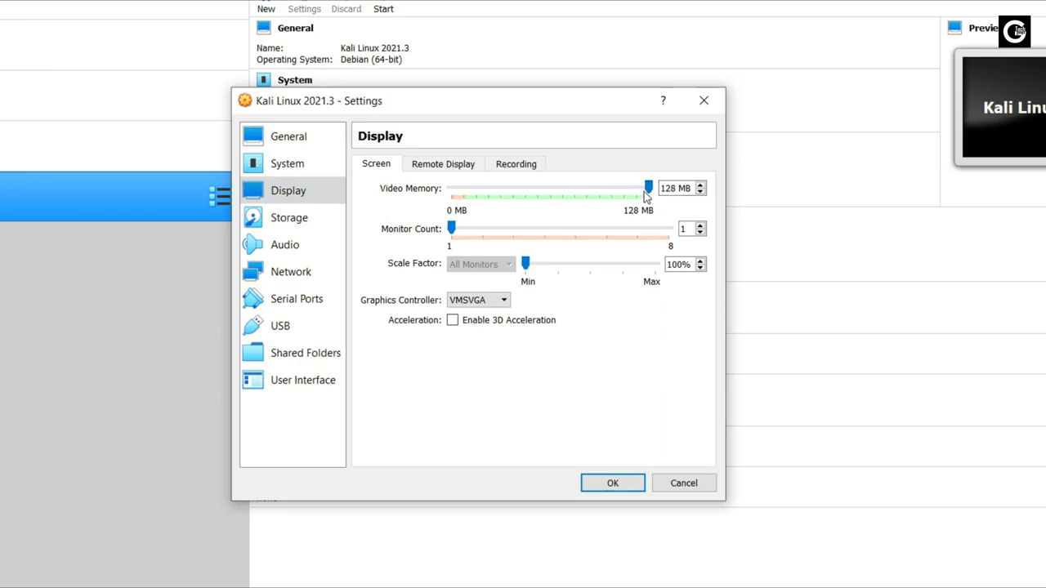
{"action": "left_click", "coordinate": [287, 226]}
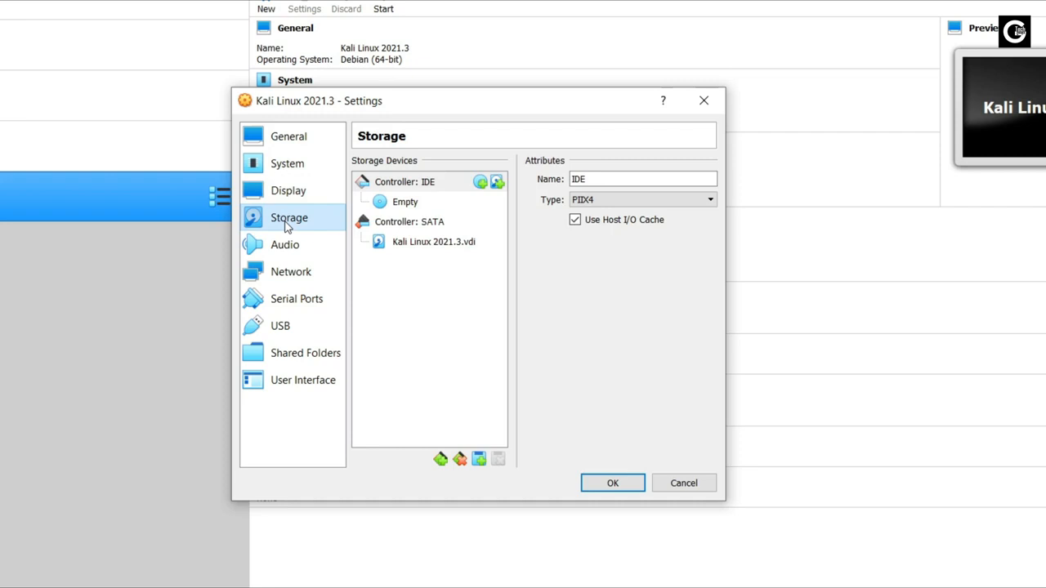
Step: Attach kali-linux-2021.3-installer-amd64.iso from New folder to the empty optical drive
{"action": "left_click", "coordinate": [409, 202]}
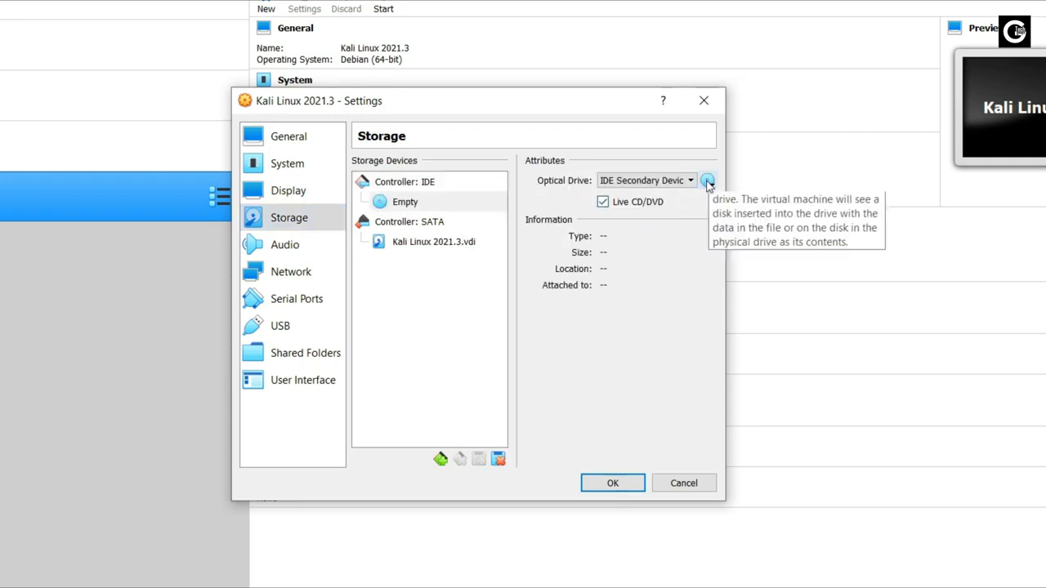
{"action": "left_click", "coordinate": [707, 182]}
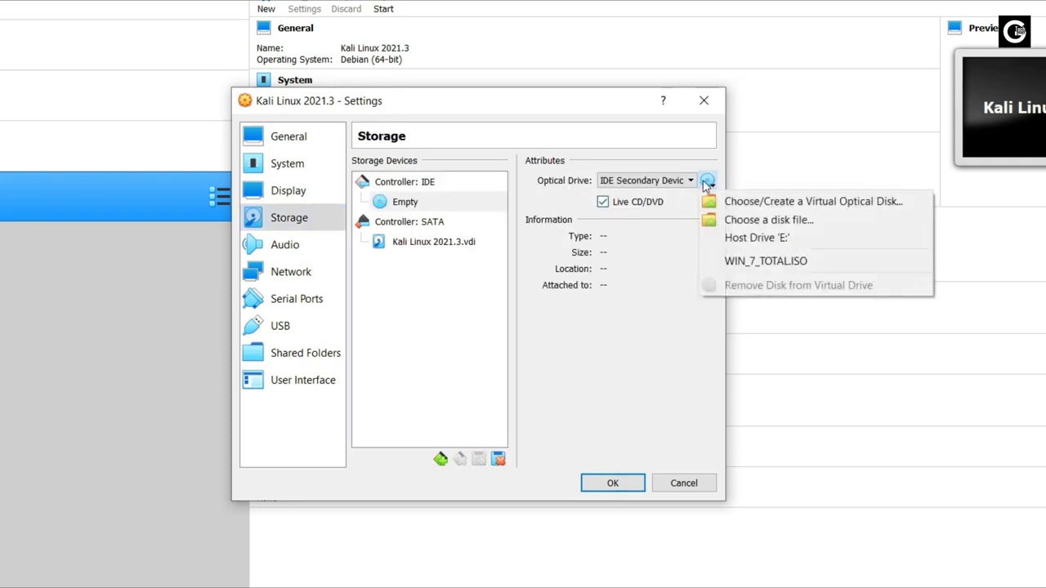
{"action": "left_click", "coordinate": [752, 221]}
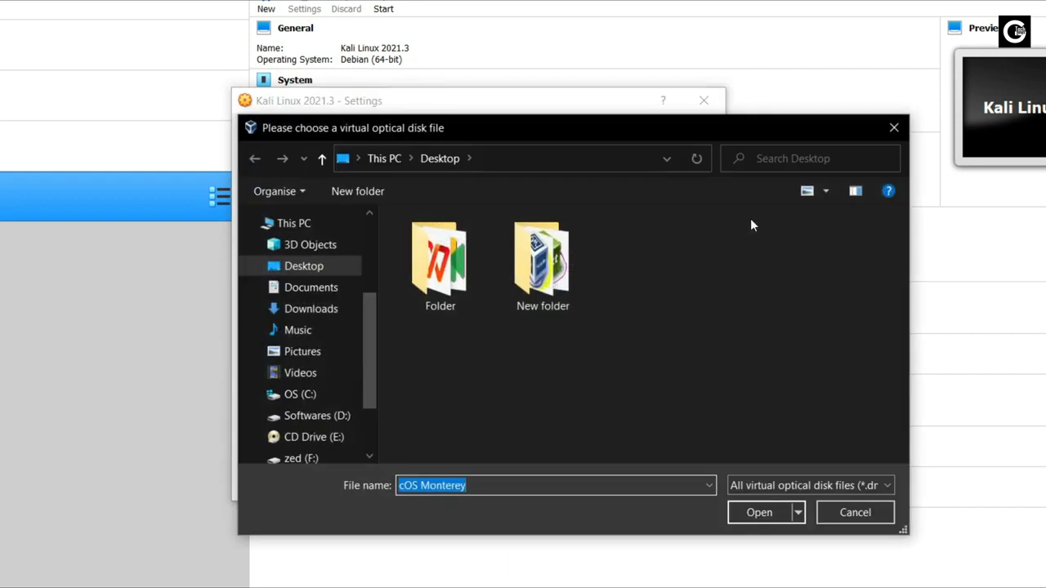
{"action": "double_click", "coordinate": [558, 284]}
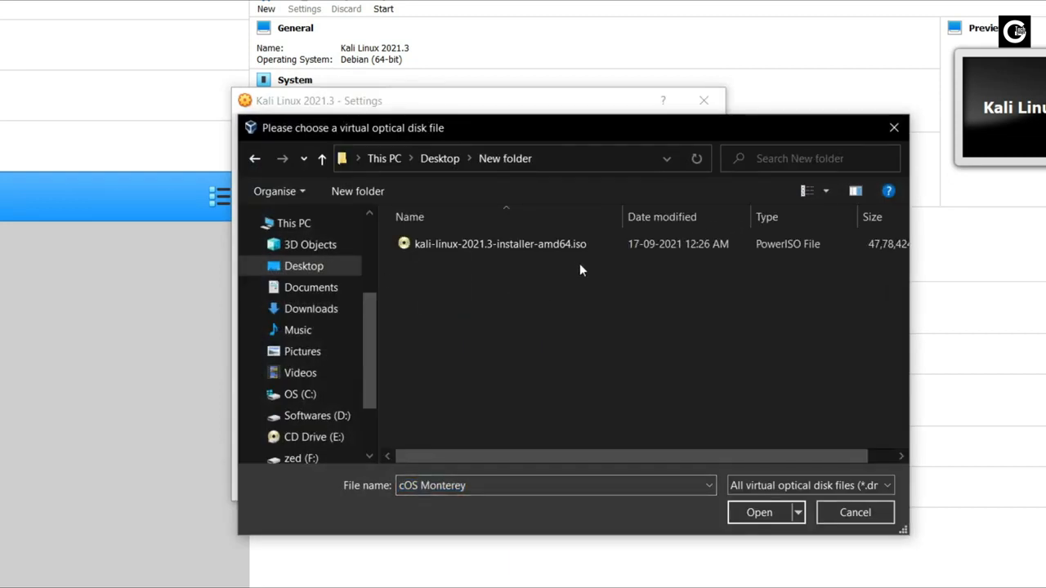
{"action": "left_click", "coordinate": [496, 245]}
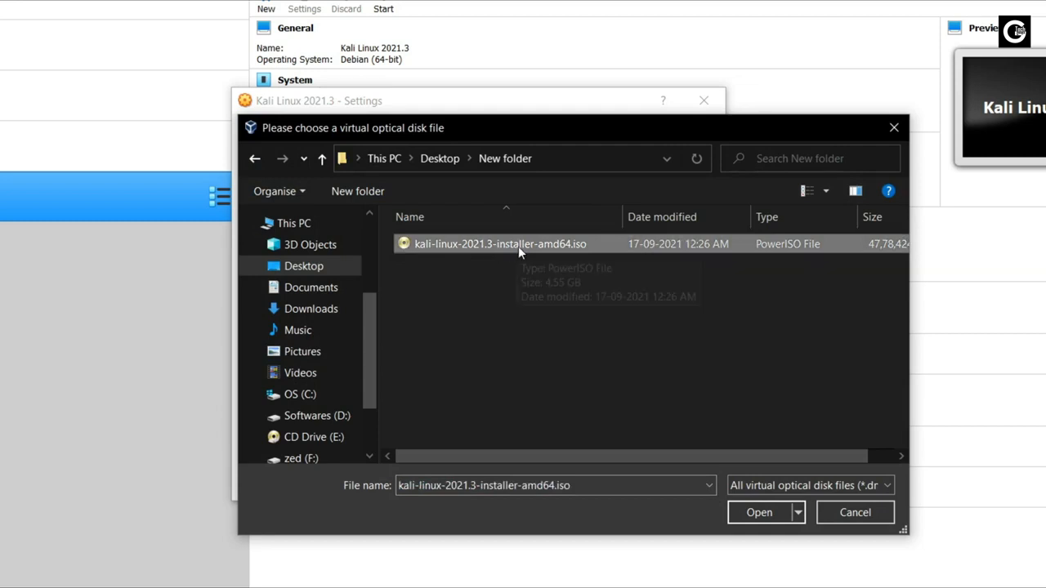
{"action": "left_click", "coordinate": [756, 512]}
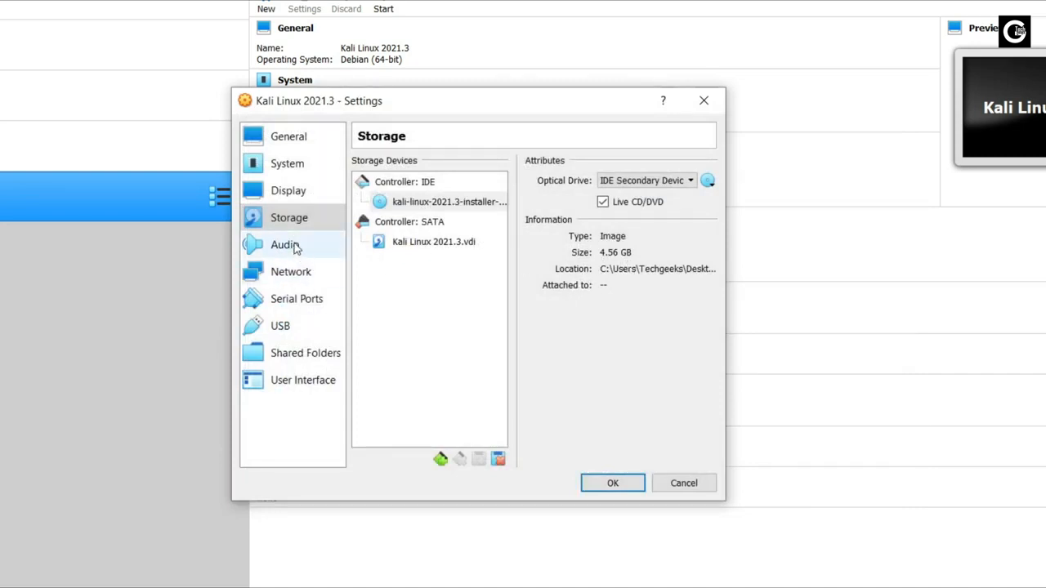
Step: Switch the USB controller to USB 3.0 (xHCI) and save the VM settings
{"action": "left_click", "coordinate": [296, 272]}
{"action": "left_click", "coordinate": [280, 325]}
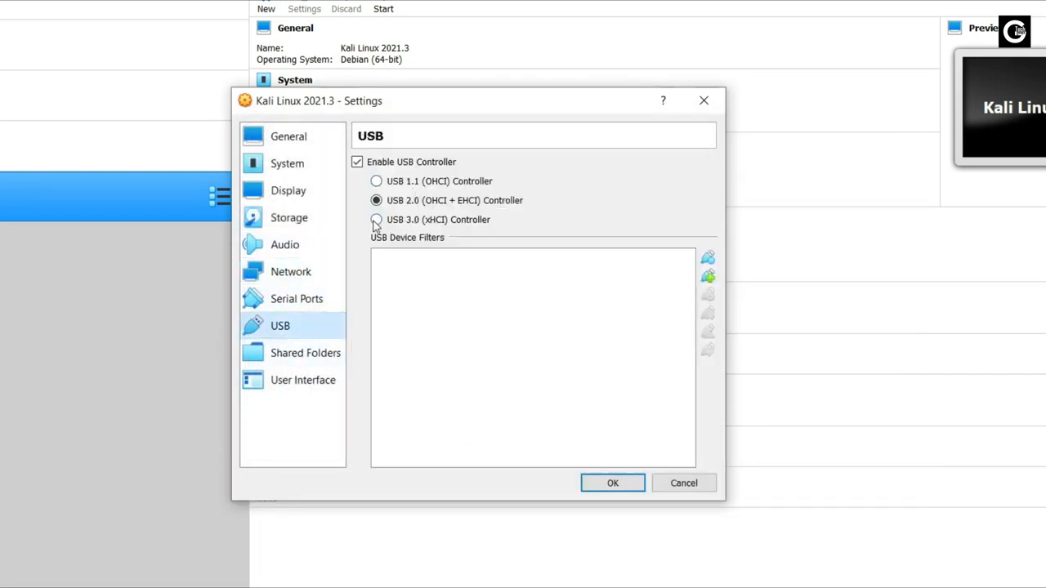
{"action": "left_click", "coordinate": [375, 221]}
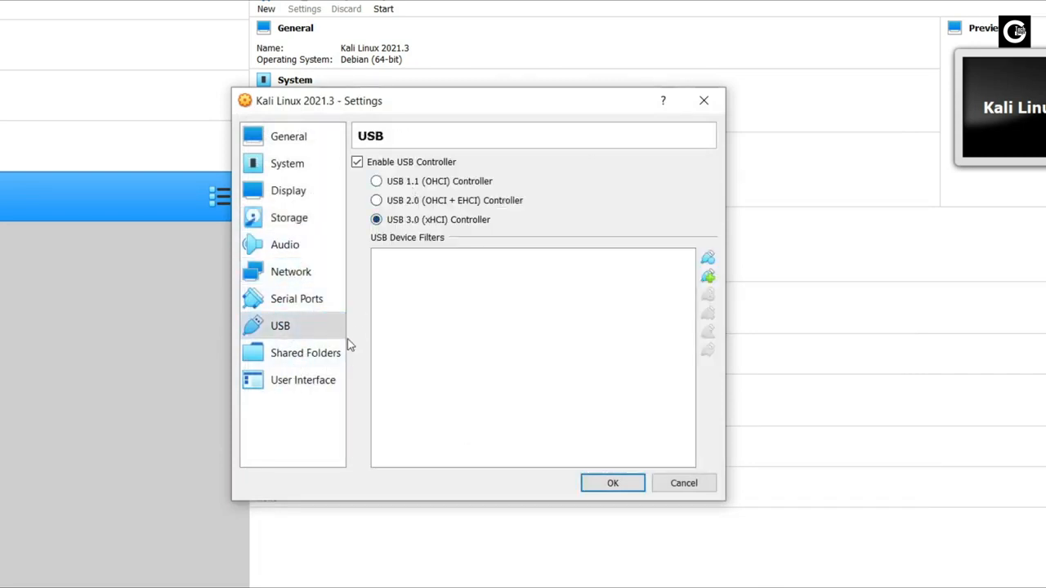
{"action": "left_click", "coordinate": [323, 381]}
{"action": "left_click", "coordinate": [611, 482]}
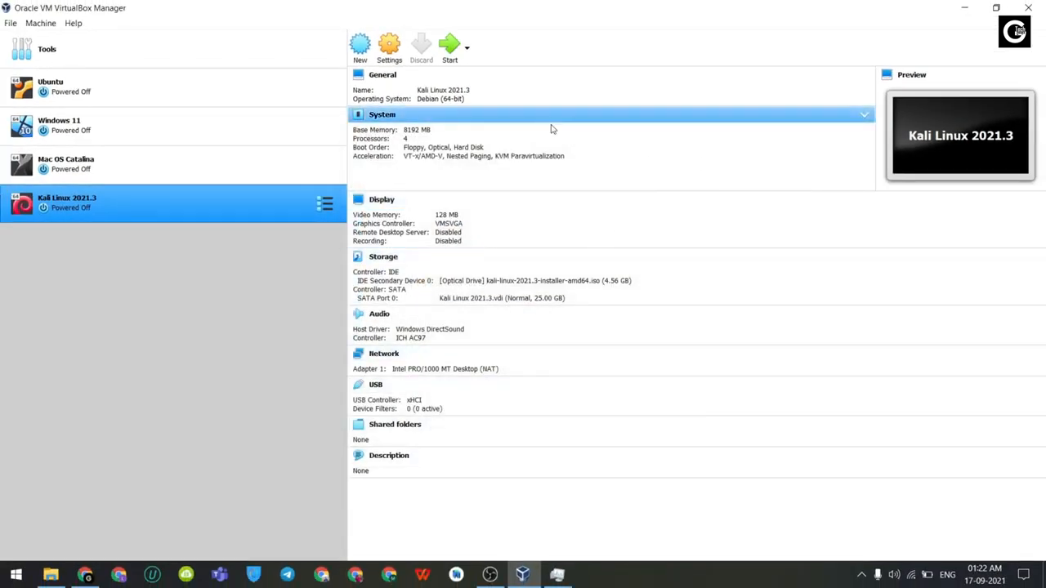
Step: Raise the Kali VM's video memory to 256 MB, then boot the machine
{"action": "left_click", "coordinate": [444, 216]}
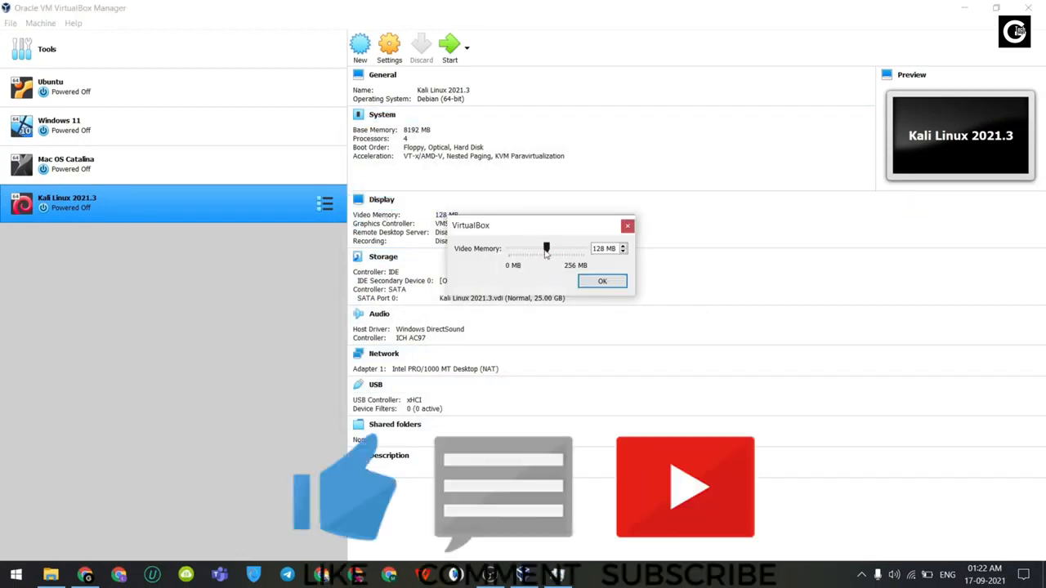
{"action": "left_click_drag", "start_coordinate": [585, 255], "coordinate": [618, 259]}
{"action": "left_click", "coordinate": [602, 283]}
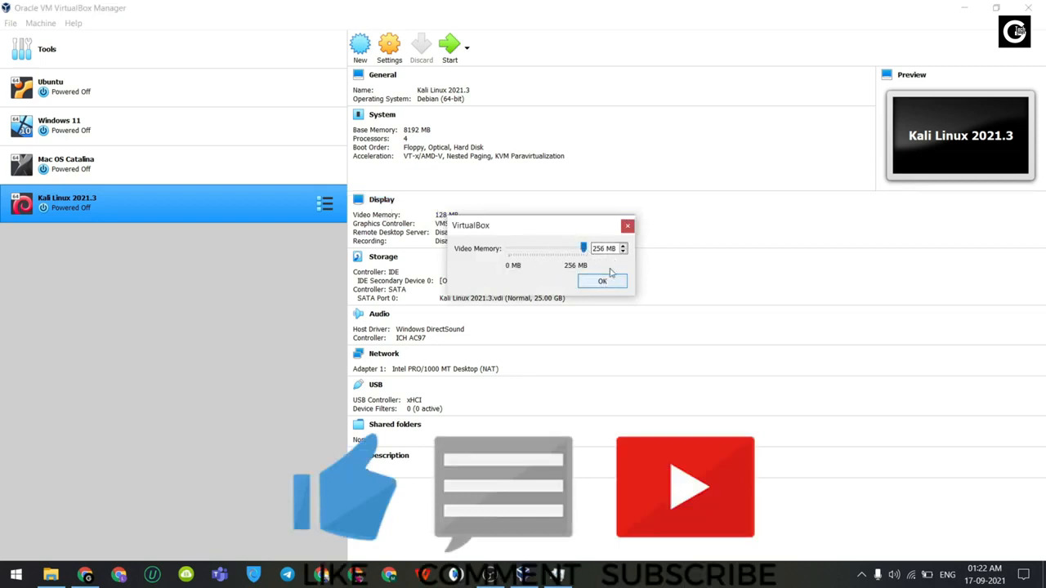
{"action": "left_click", "coordinate": [606, 284]}
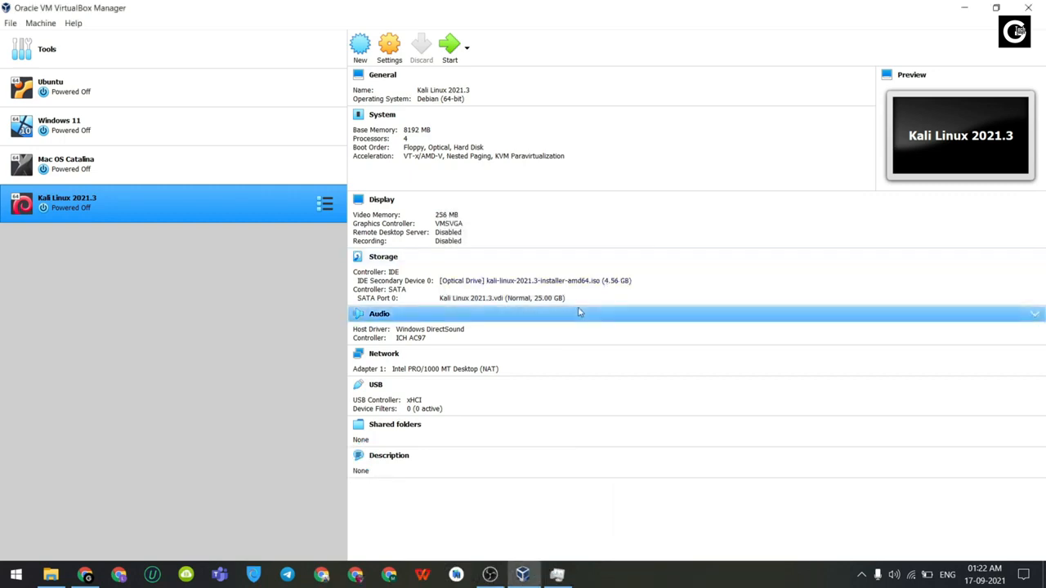
{"action": "left_click", "coordinate": [450, 47]}
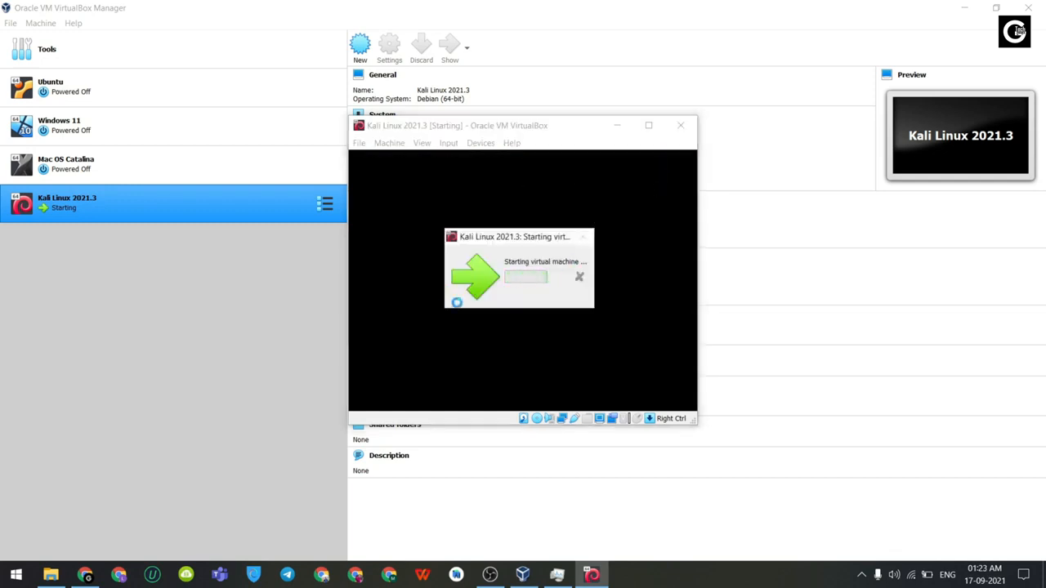
Step: Maximize the Kali VM window and launch Graphical install from the boot menu
{"action": "left_click", "coordinate": [647, 126]}
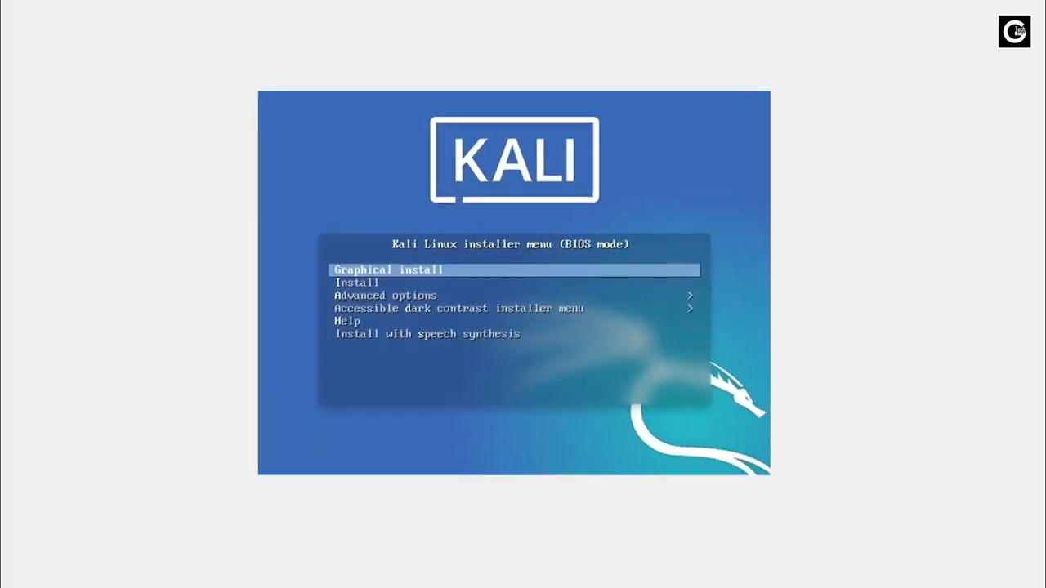
{"action": "key", "text": "Down"}
{"action": "key", "text": "Up"}
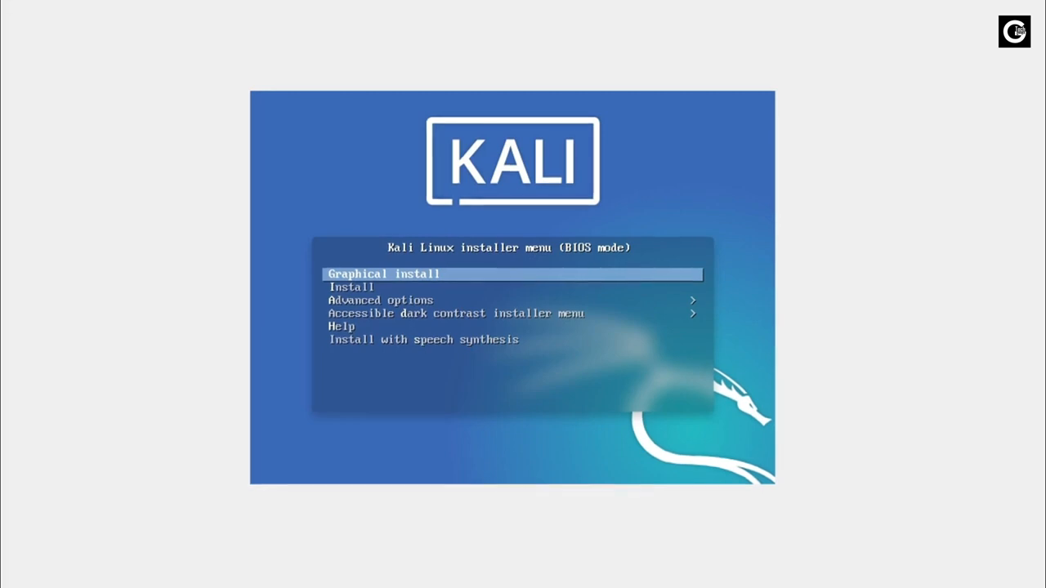
{"action": "key", "text": "Return"}
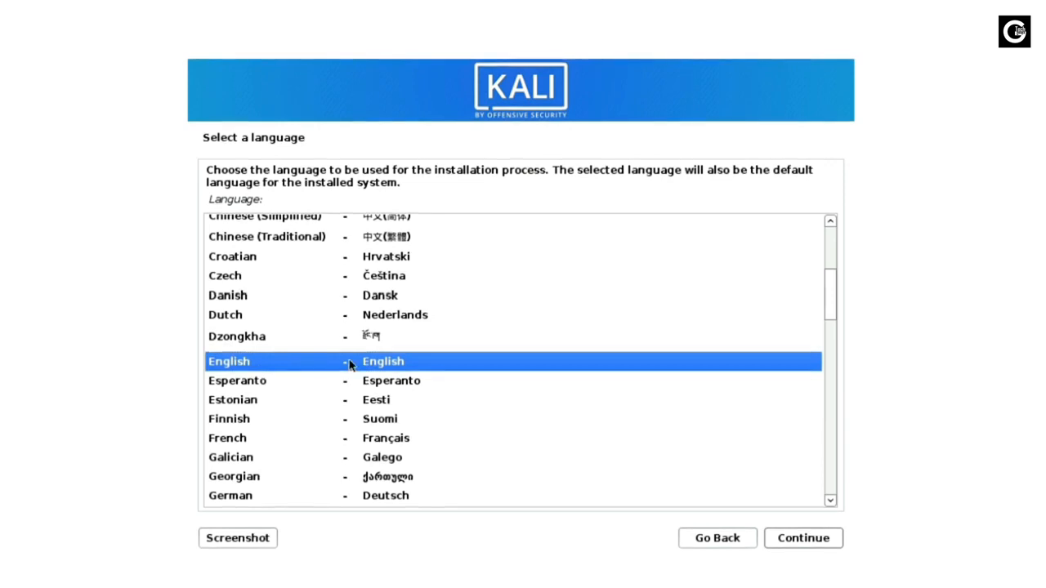
Step: Keep English as the language, set the location to India, and keep the American English keymap
{"action": "left_click", "coordinate": [820, 546]}
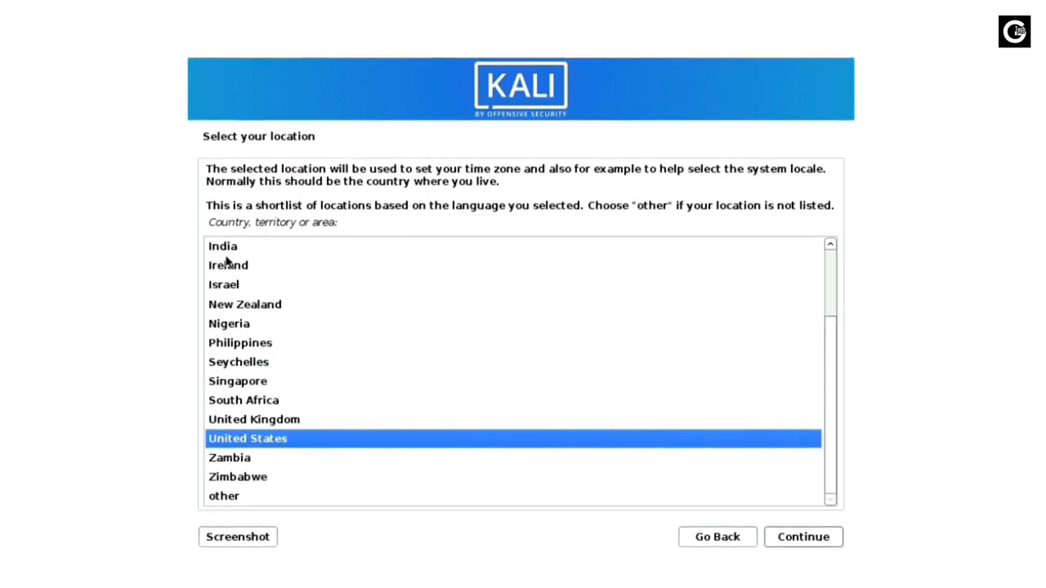
{"action": "left_click", "coordinate": [219, 249]}
{"action": "left_click", "coordinate": [813, 542]}
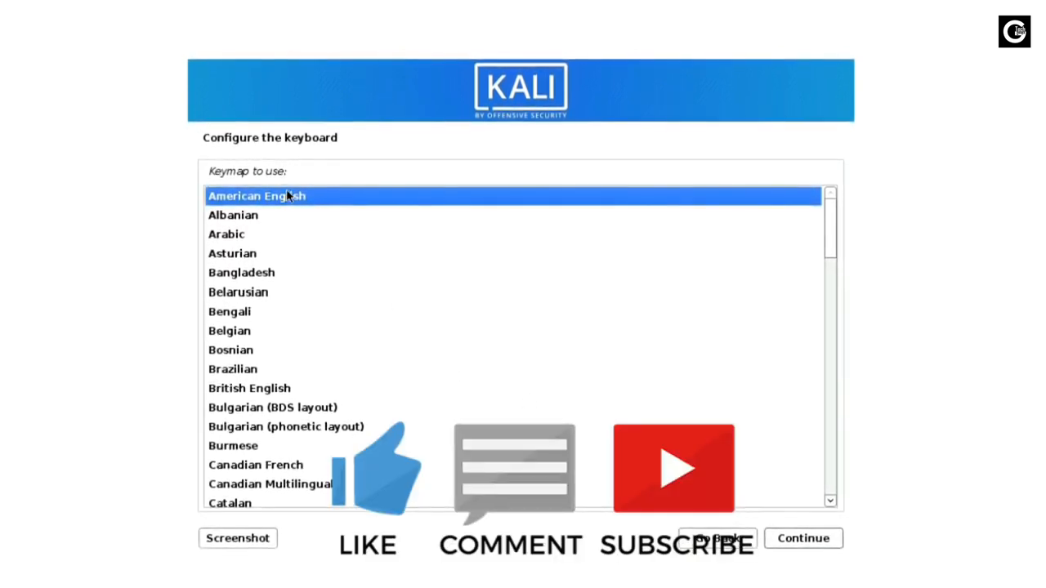
{"action": "left_click", "coordinate": [792, 539]}
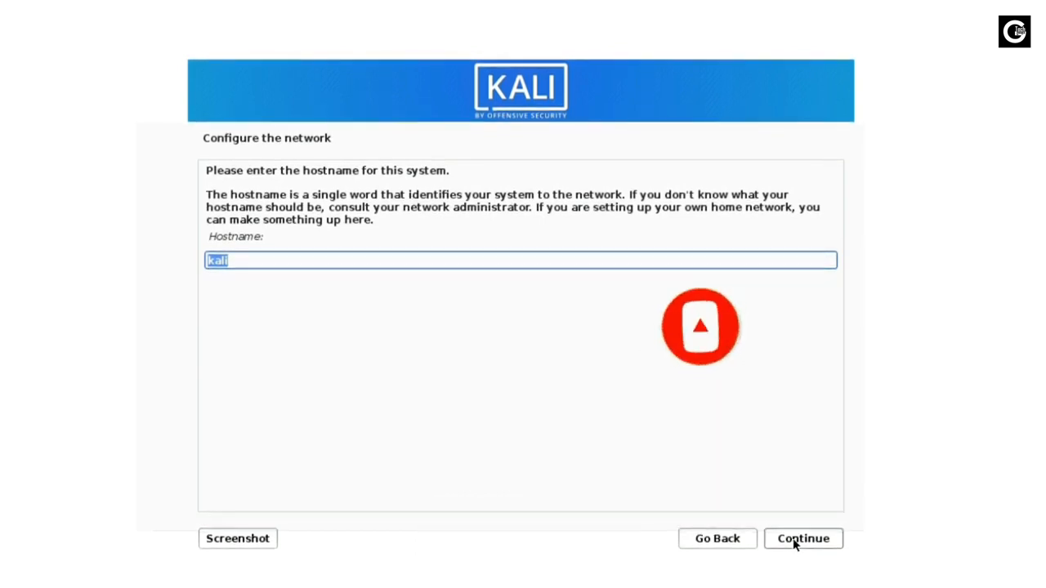
Step: Keep hostname kali, leave the domain empty, and enter the new user's full name
{"action": "left_click", "coordinate": [799, 538]}
{"action": "left_click", "coordinate": [795, 539]}
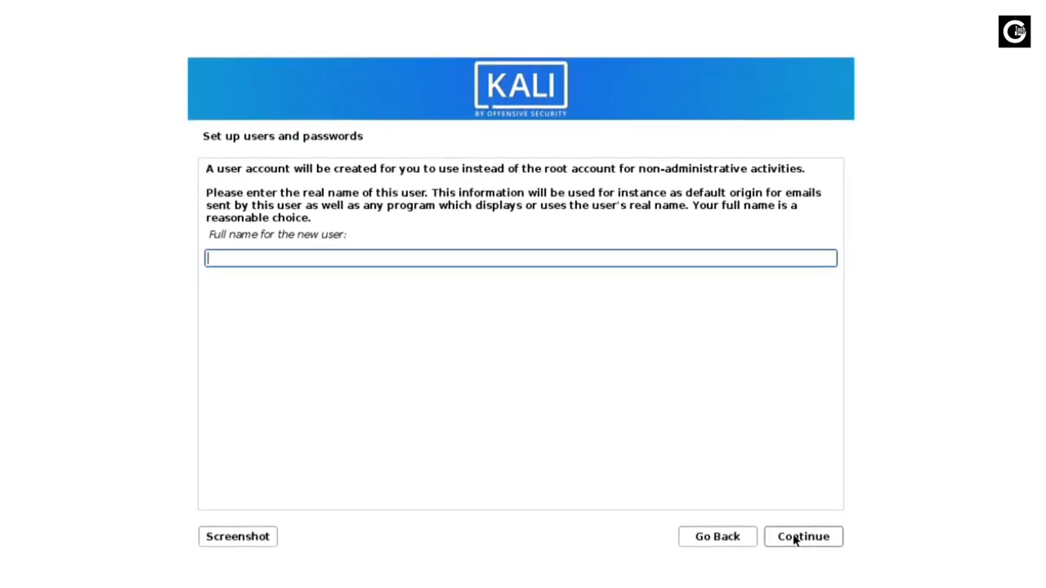
{"action": "type", "text": "Tech"}
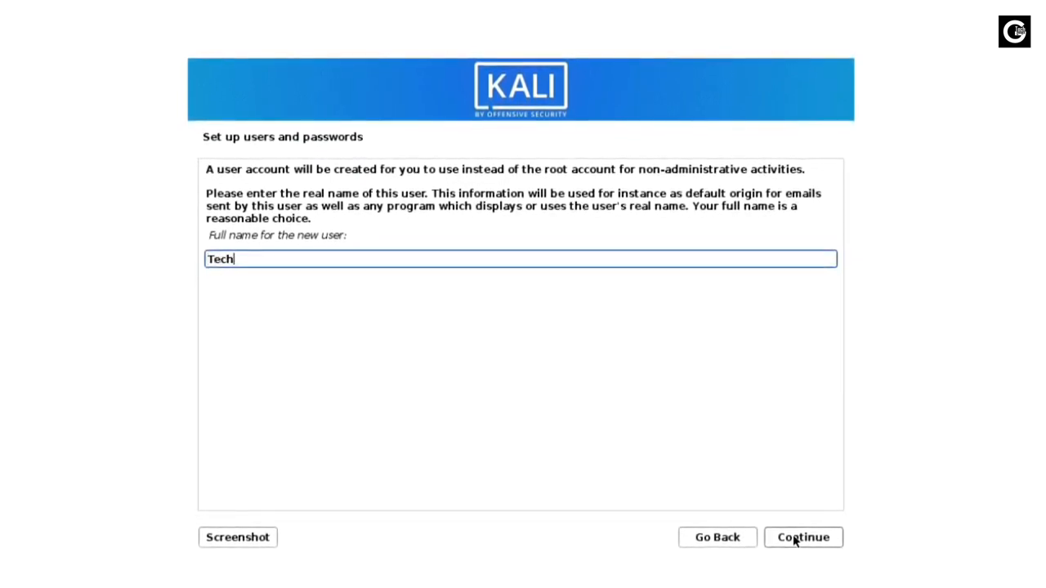
{"action": "type", "text": "geeks"}
{"action": "left_click", "coordinate": [796, 537]}
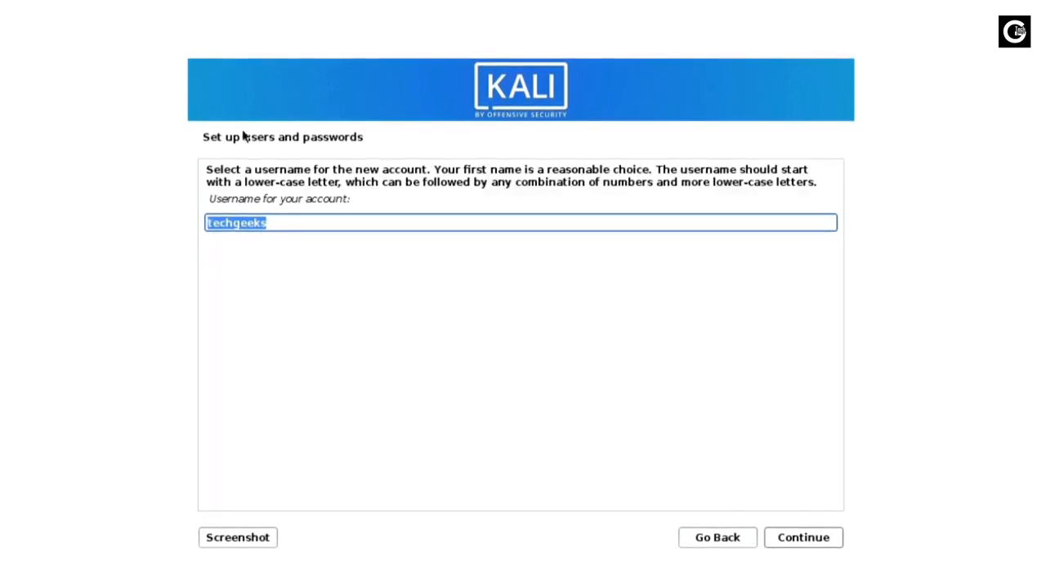
Step: Accept the suggested username, then set and verify the user's password
{"action": "left_click", "coordinate": [799, 539]}
{"action": "type", "text": "kali"}
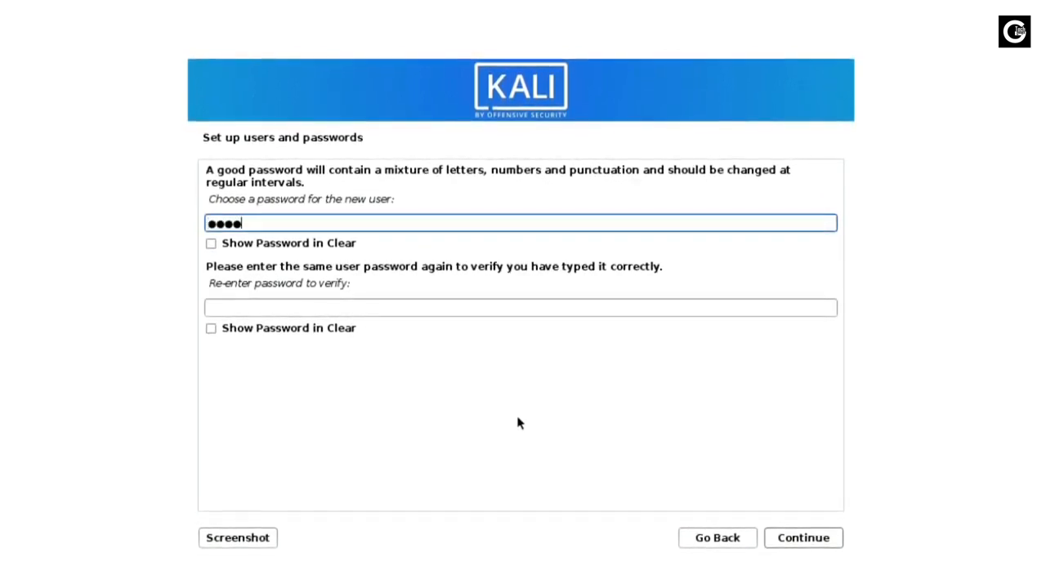
{"action": "key", "text": "Tab"}
{"action": "type", "text": "kali"}
{"action": "left_click", "coordinate": [804, 537]}
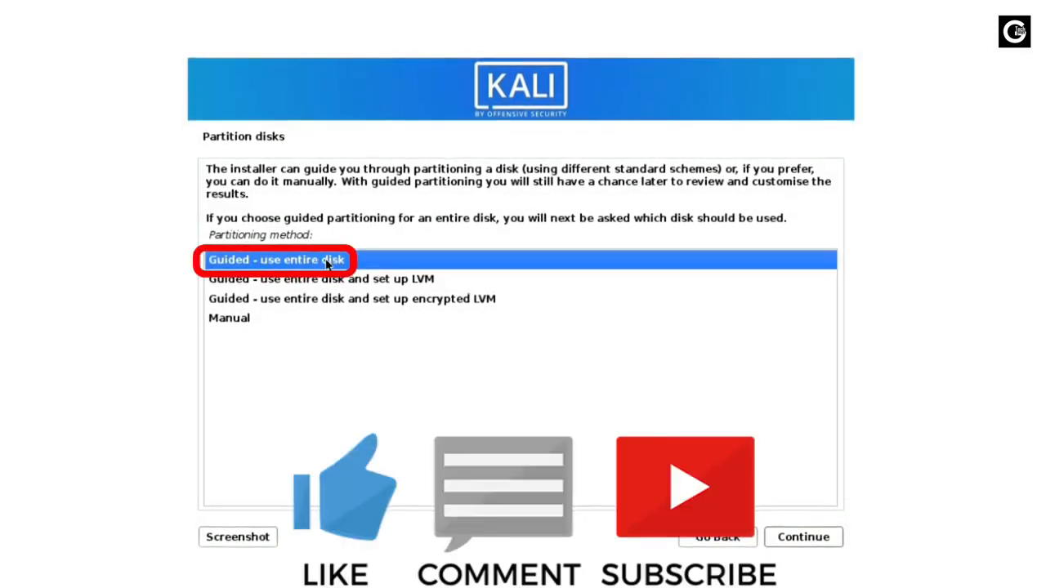
Step: Partition the SCSI3 (sda) disk with guided entire-disk, all files in one partition
{"action": "left_click", "coordinate": [810, 537]}
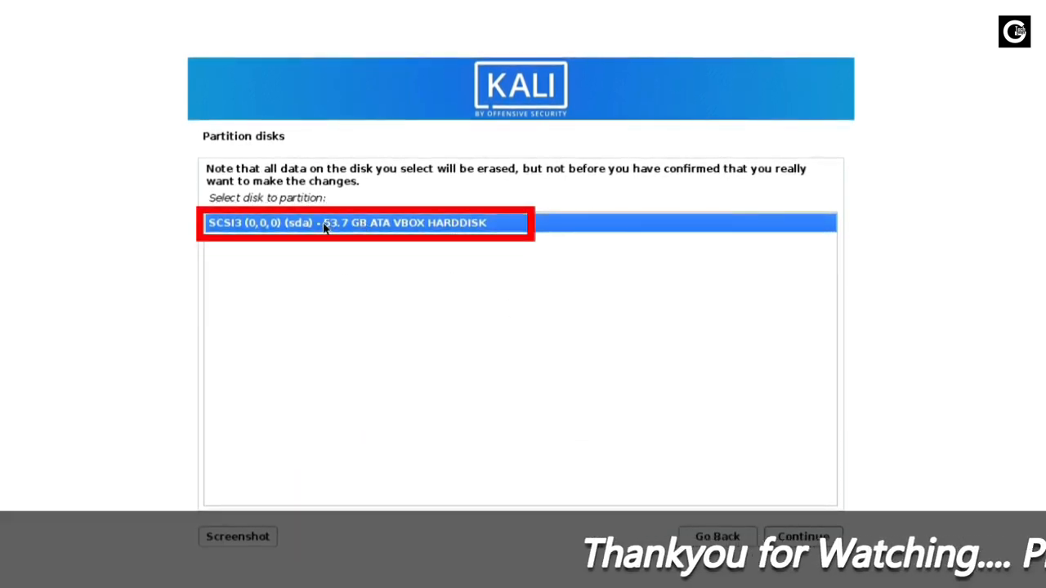
{"action": "left_click", "coordinate": [803, 537]}
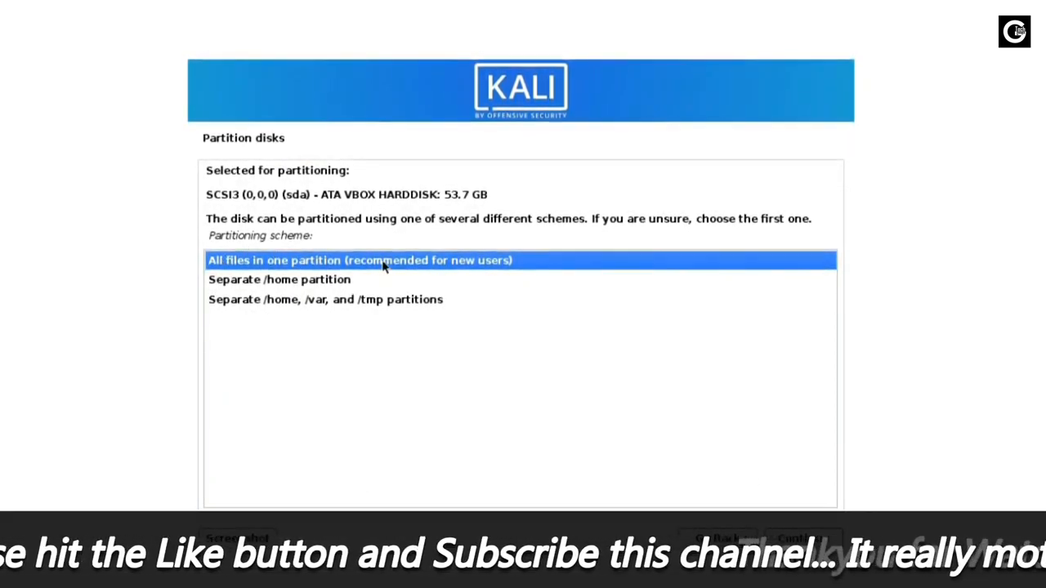
{"action": "left_click", "coordinate": [317, 278]}
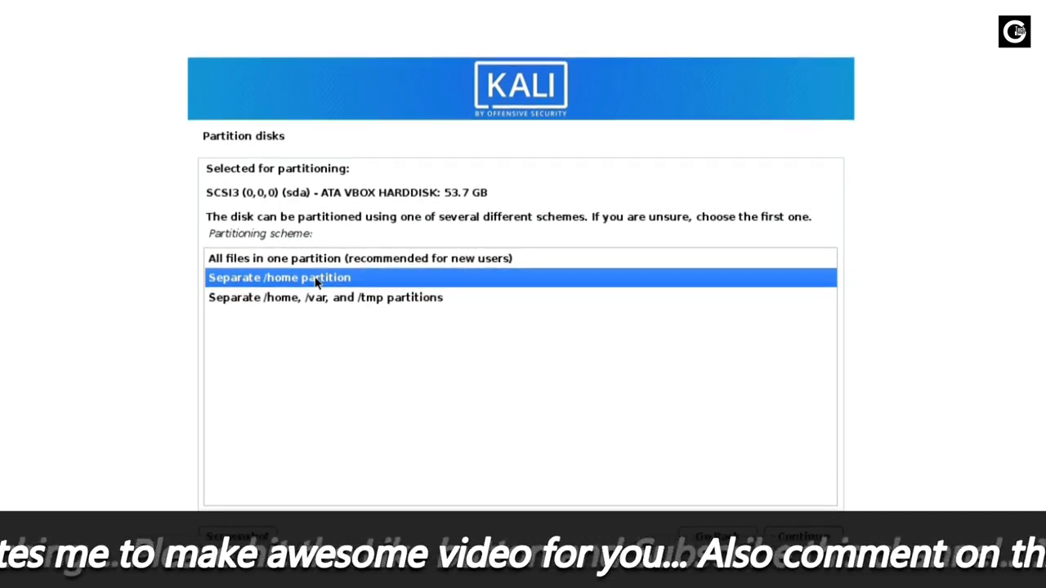
{"action": "left_click", "coordinate": [306, 298]}
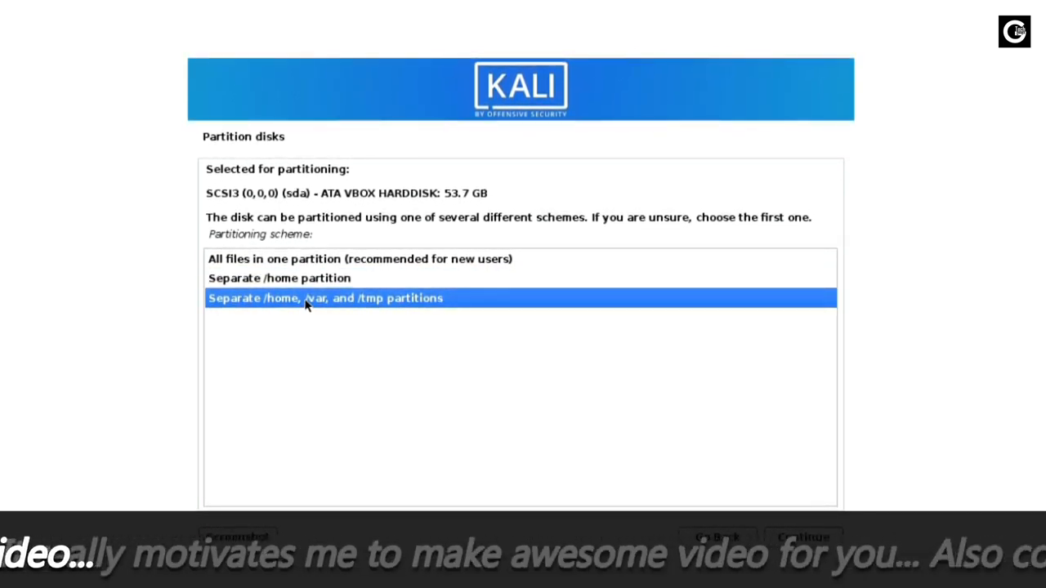
{"action": "left_click", "coordinate": [335, 258]}
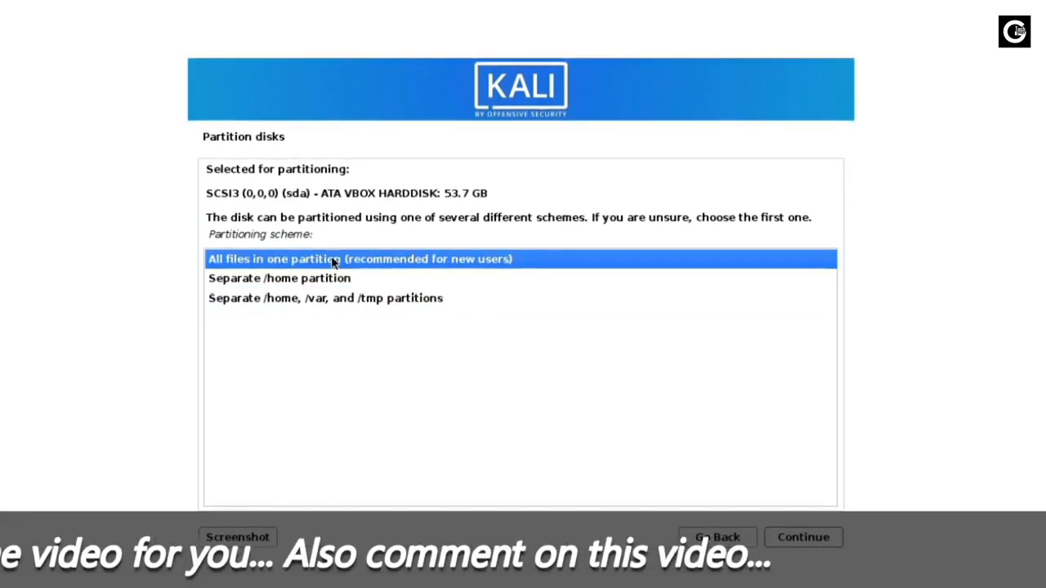
{"action": "left_click", "coordinate": [804, 542]}
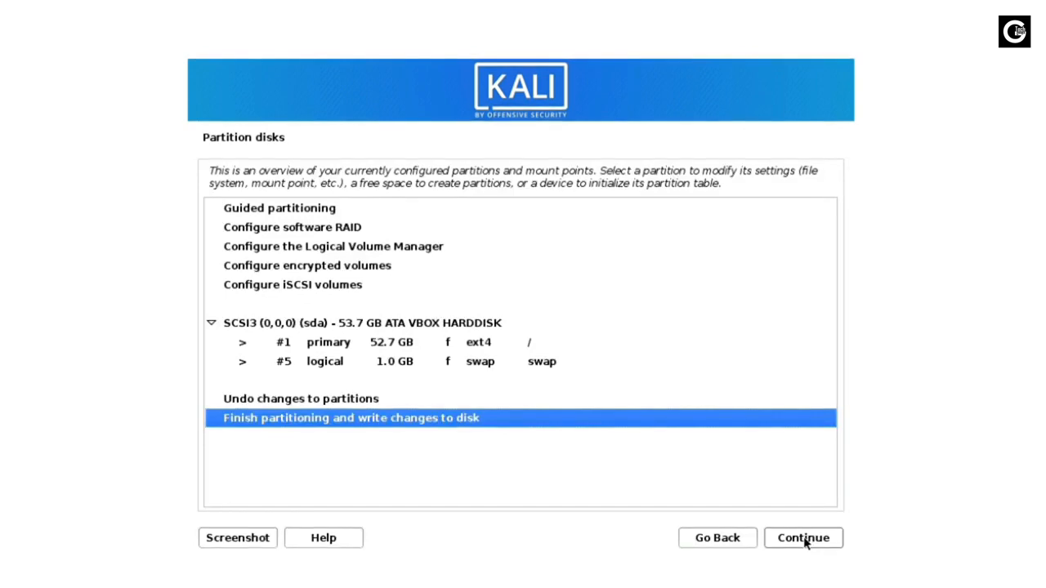
Step: Inspect the #1 ext4 and #5 1.0 GB swap partitions, then finish partitioning and write changes
{"action": "left_click", "coordinate": [466, 347]}
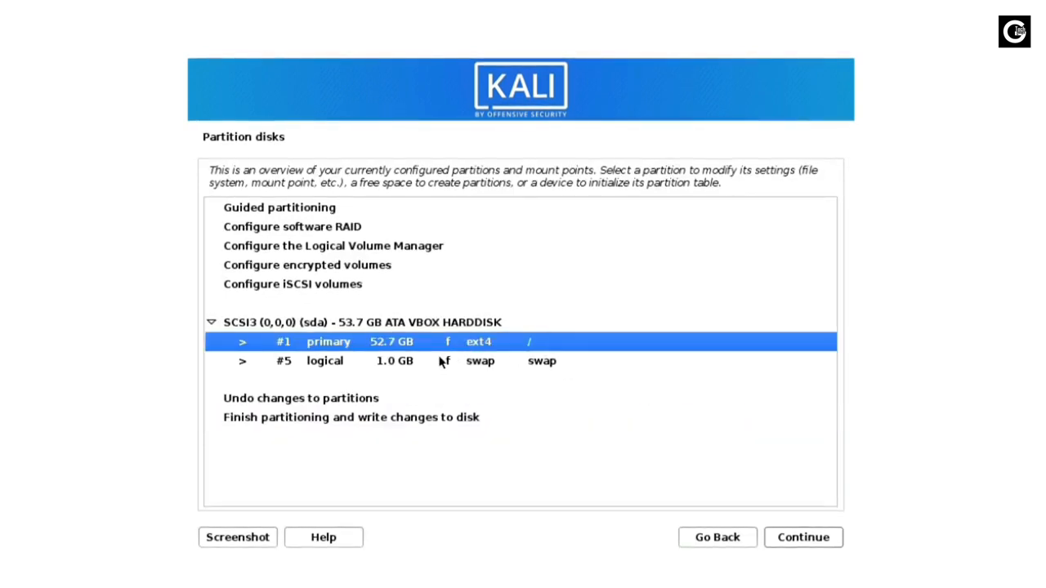
{"action": "left_click", "coordinate": [436, 364]}
{"action": "left_click", "coordinate": [478, 344]}
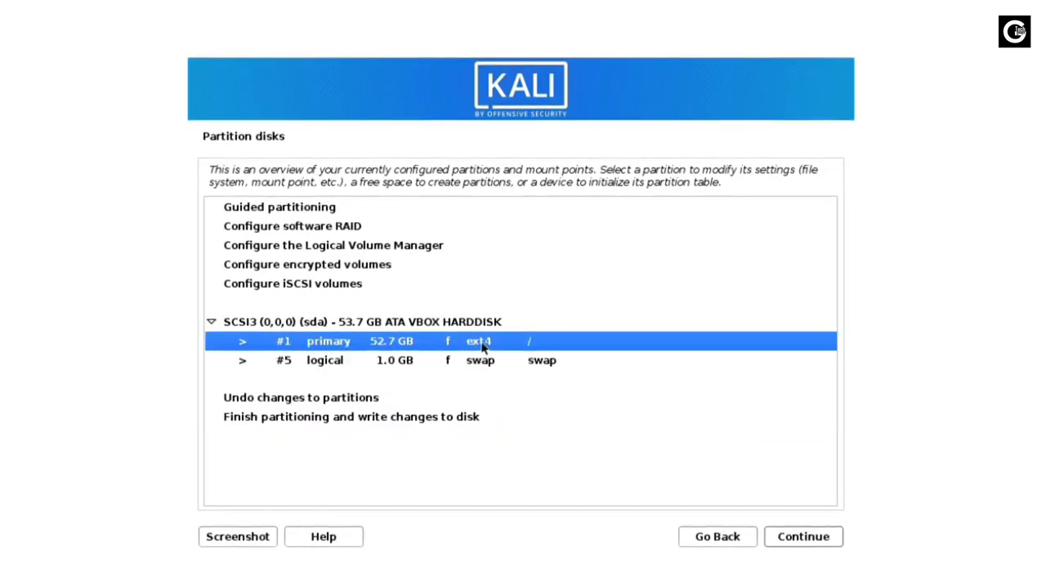
{"action": "left_click", "coordinate": [391, 365]}
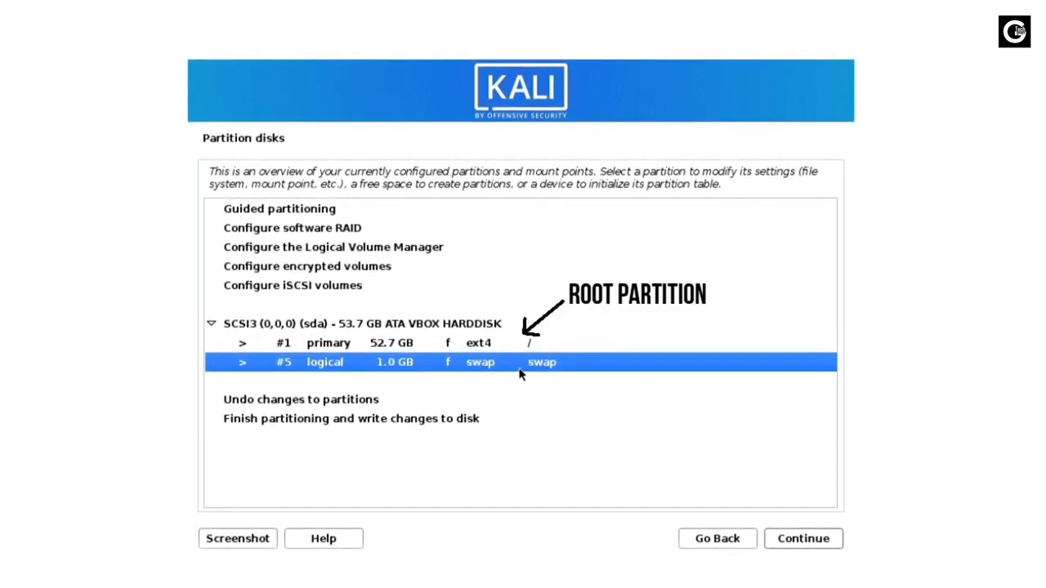
{"action": "left_click", "coordinate": [447, 345]}
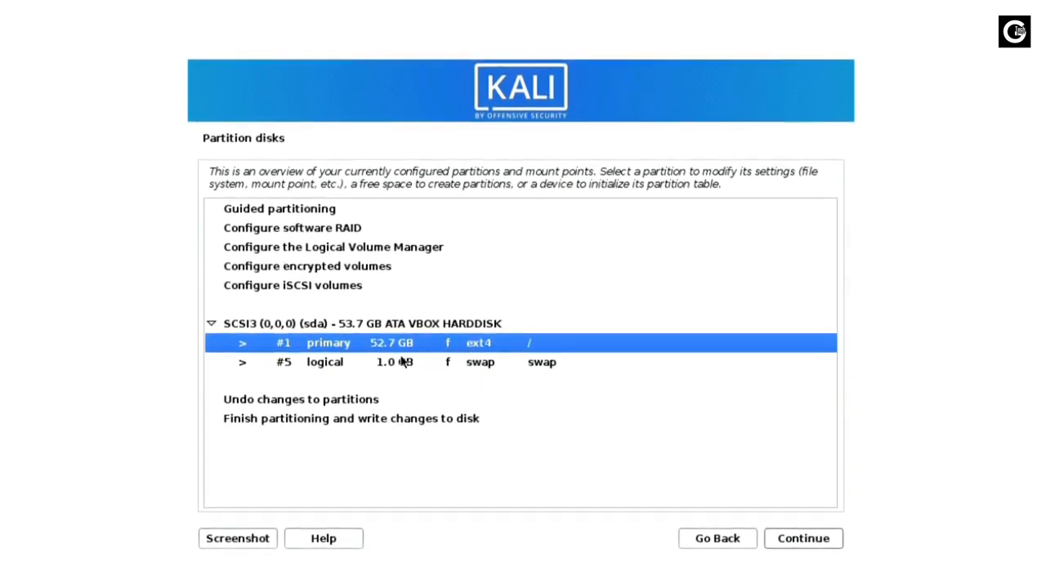
{"action": "left_click", "coordinate": [425, 365]}
{"action": "left_click", "coordinate": [356, 420]}
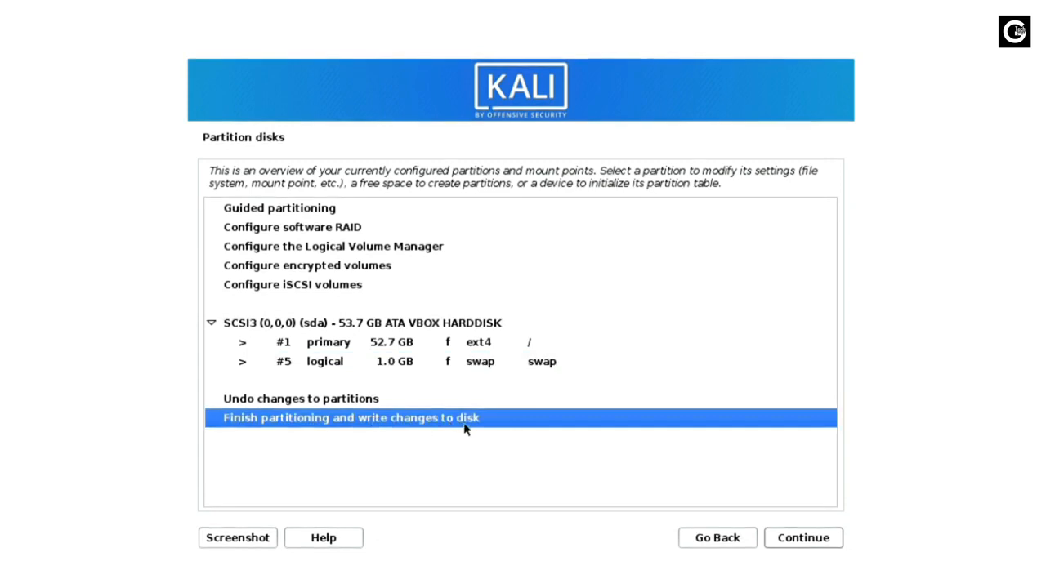
{"action": "left_click", "coordinate": [806, 543]}
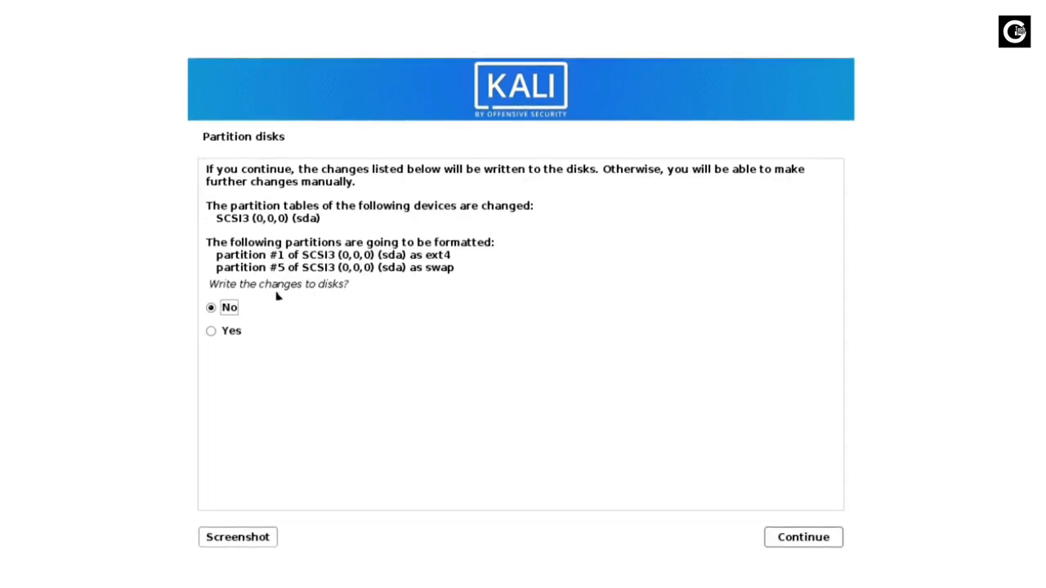
Step: Answer Yes to writing the changes to disk and start the base system install
{"action": "left_click", "coordinate": [212, 334]}
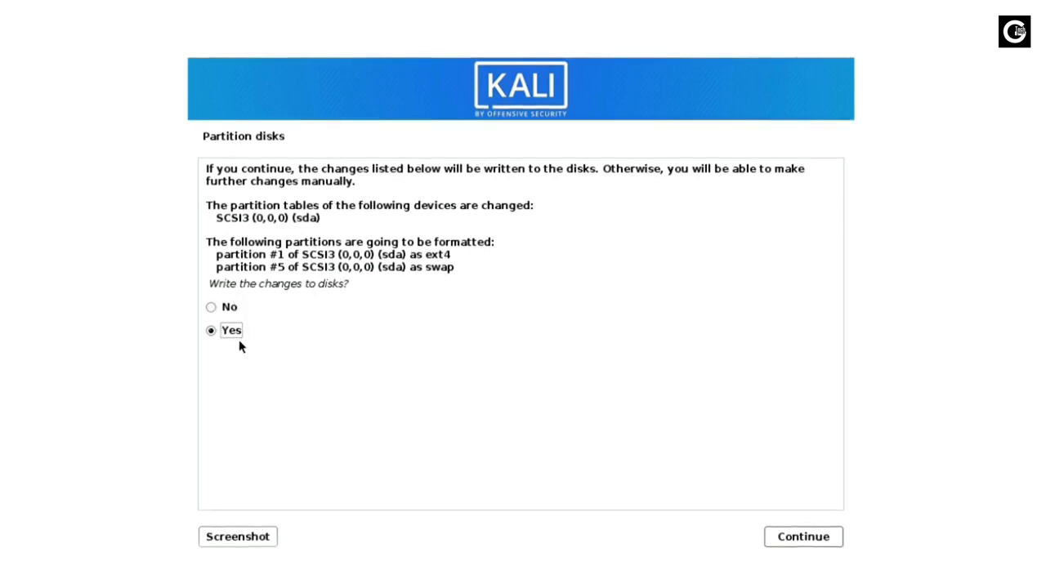
{"action": "left_click", "coordinate": [804, 536]}
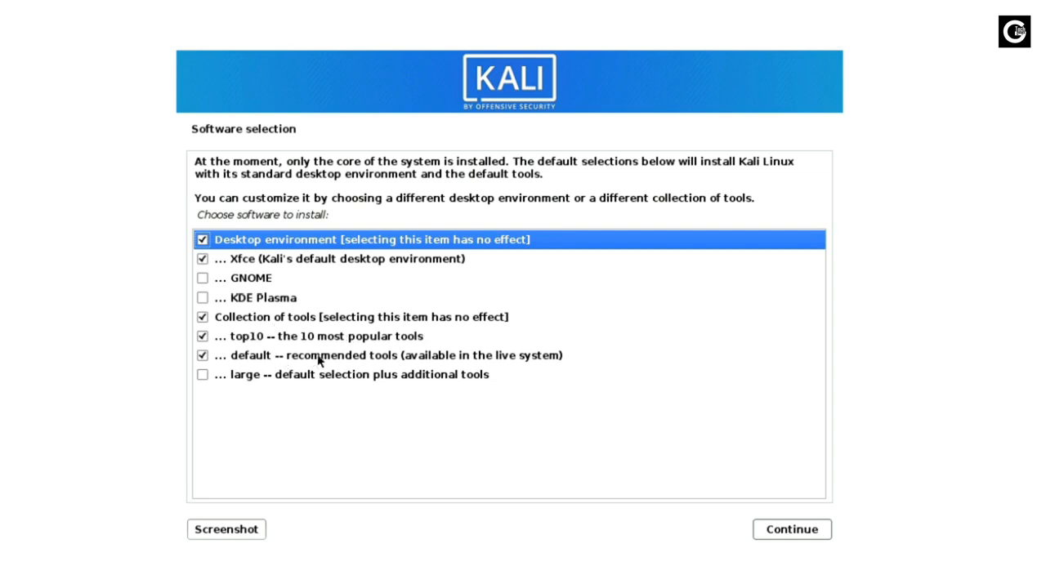
Step: Add the large tool collection, keep Xfce checked with GNOME unchecked, and install the software
{"action": "left_click", "coordinate": [203, 376]}
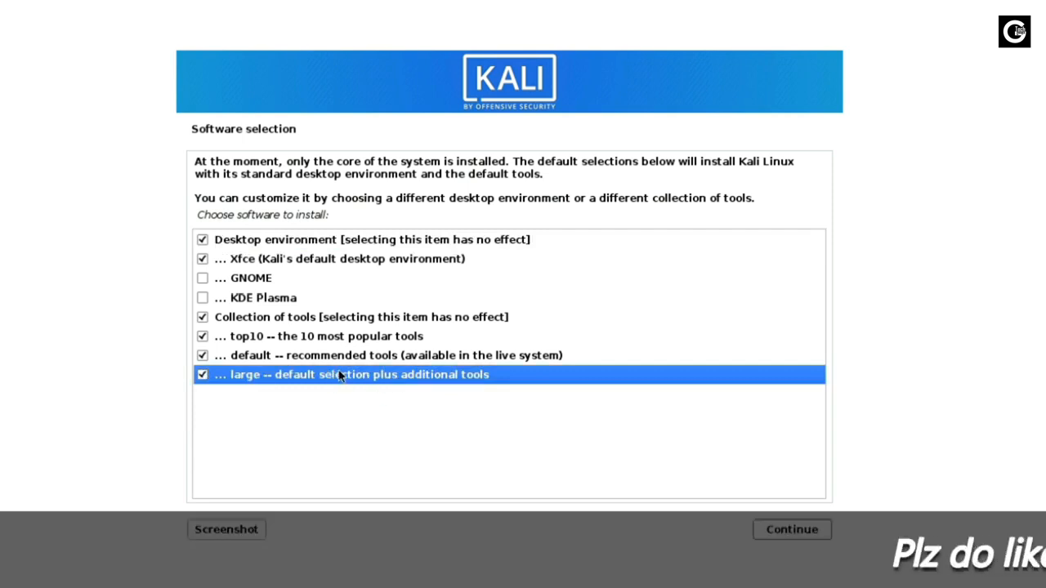
{"action": "left_click", "coordinate": [217, 240]}
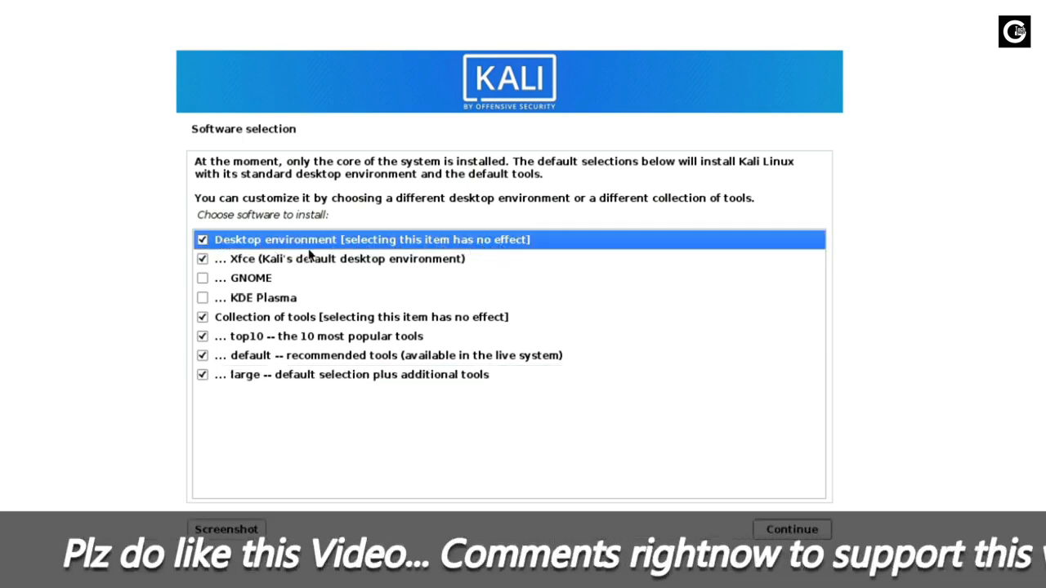
{"action": "left_click", "coordinate": [300, 260]}
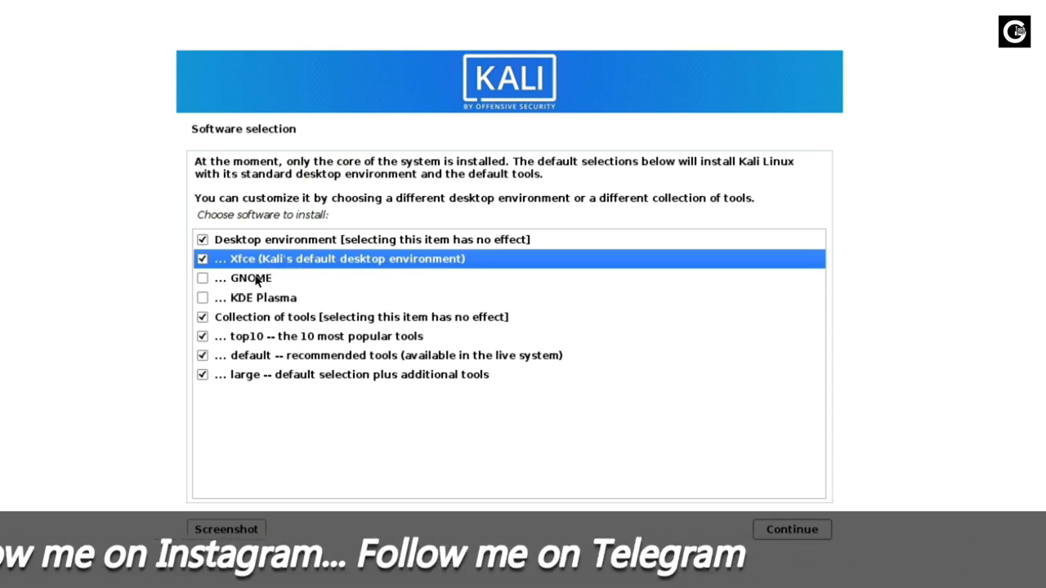
{"action": "left_click", "coordinate": [204, 280]}
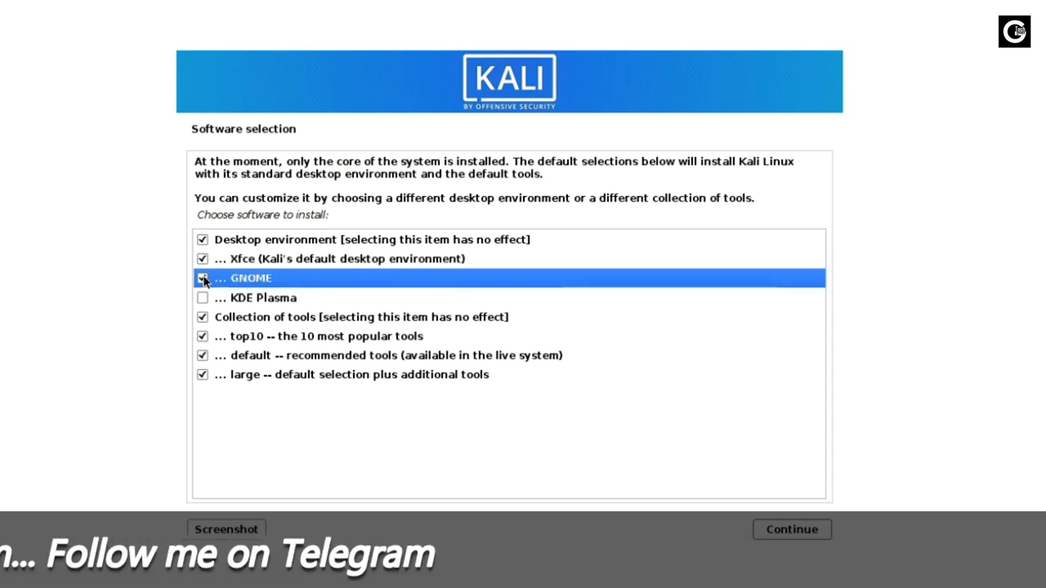
{"action": "left_click", "coordinate": [272, 263]}
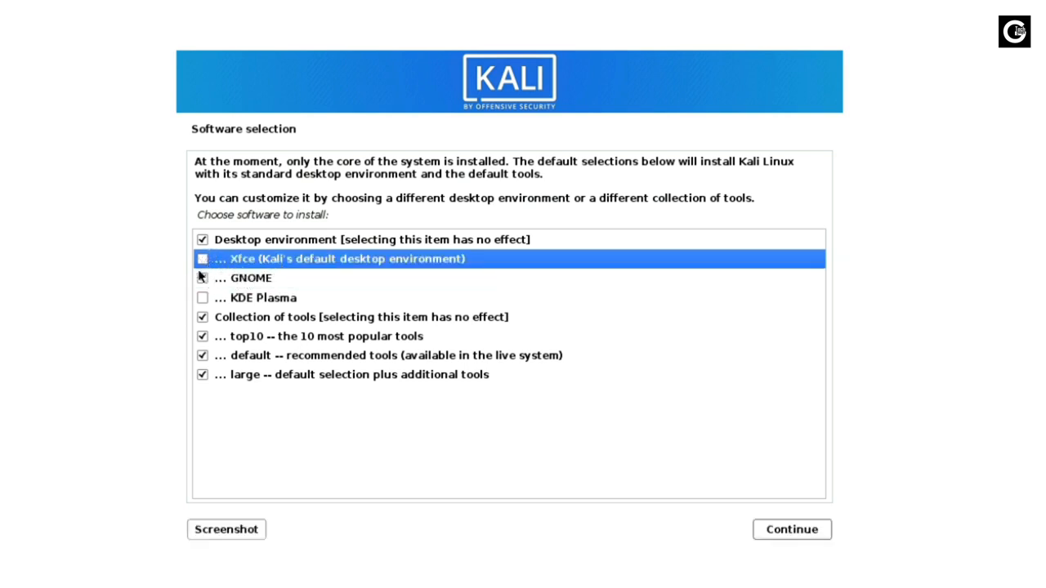
{"action": "left_click", "coordinate": [205, 279]}
{"action": "left_click", "coordinate": [204, 259]}
{"action": "left_click", "coordinate": [772, 531]}
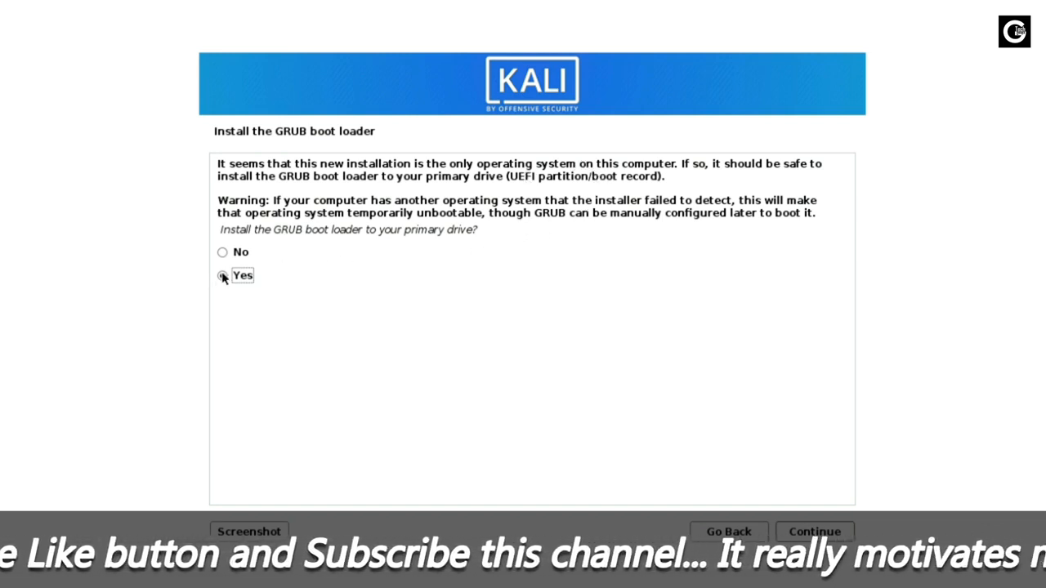
Step: Install the GRUB boot loader on the primary drive, choosing /dev/sda as the boot device
{"action": "left_click_drag", "start_coordinate": [418, 230], "coordinate": [478, 230]}
{"action": "left_click", "coordinate": [800, 533]}
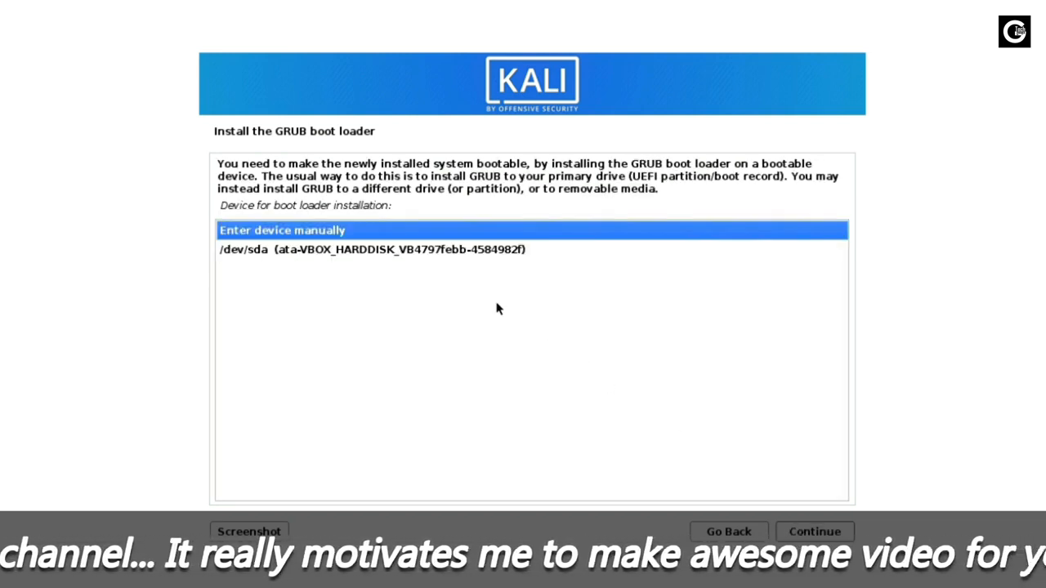
{"action": "left_click", "coordinate": [327, 249]}
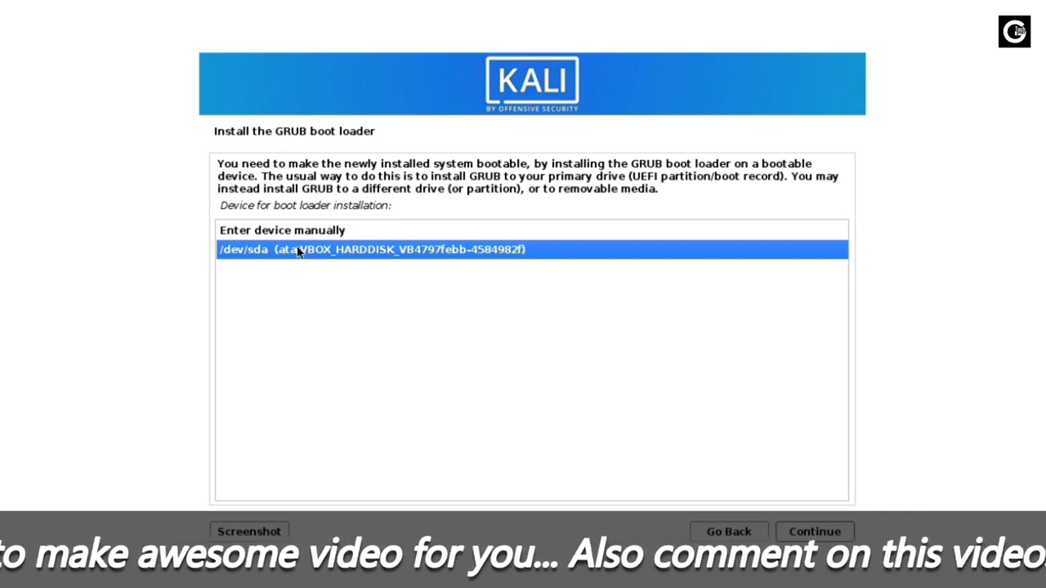
{"action": "left_click", "coordinate": [804, 533]}
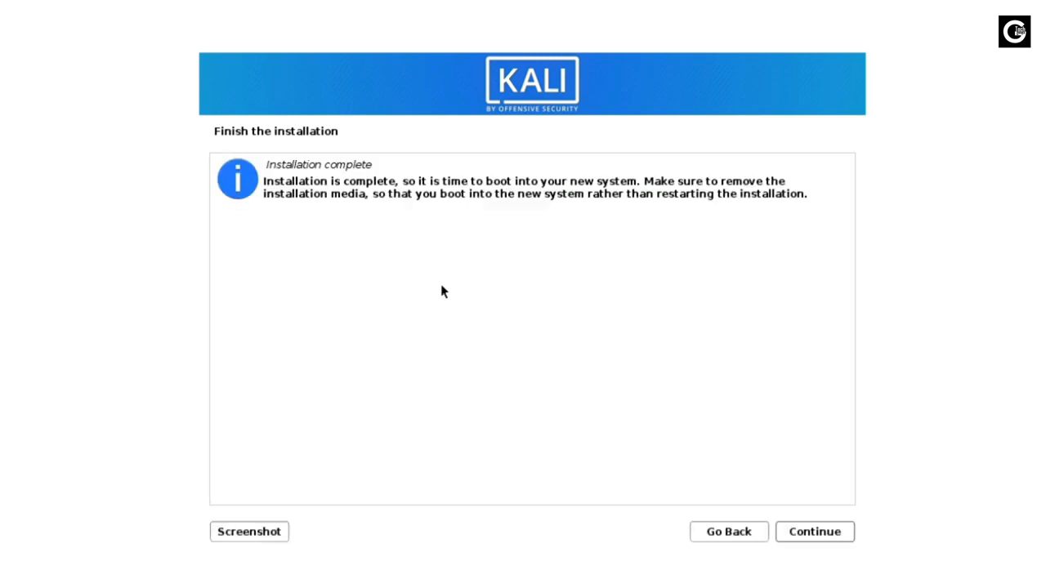
Step: Continue past Finish the installation so the Kali VM reboots
{"action": "left_click", "coordinate": [817, 533]}
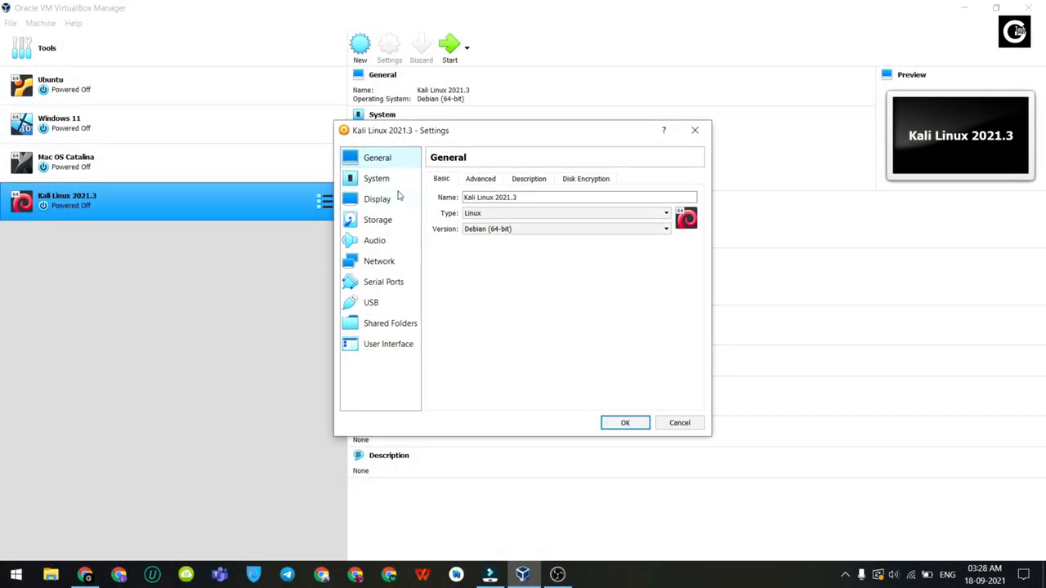
Step: In Storage settings, remove the optical drive holding the Kali installer ISO and save with OK
{"action": "left_click", "coordinate": [384, 228]}
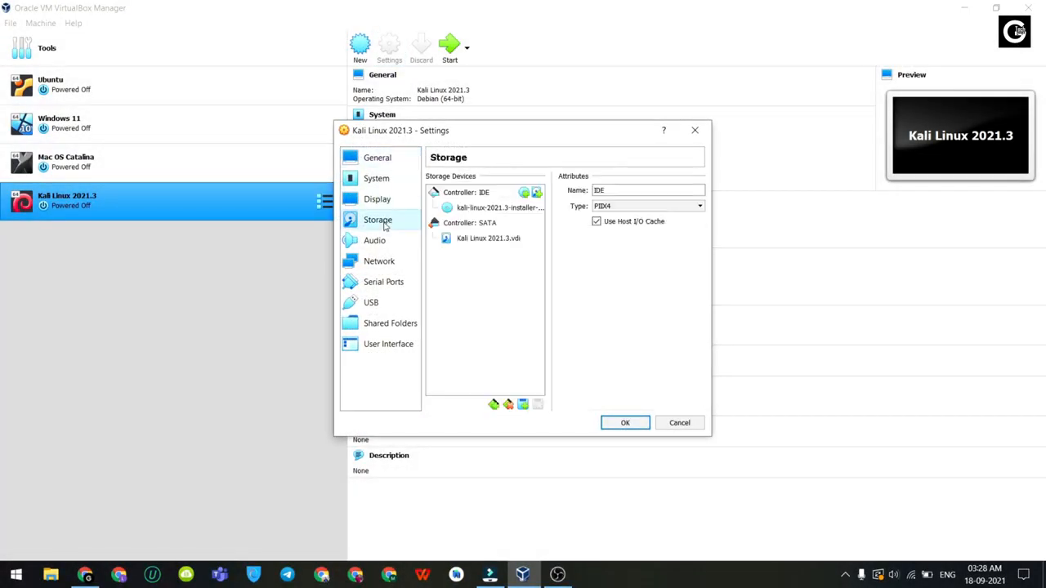
{"action": "left_click", "coordinate": [492, 209]}
{"action": "left_click", "coordinate": [617, 209]}
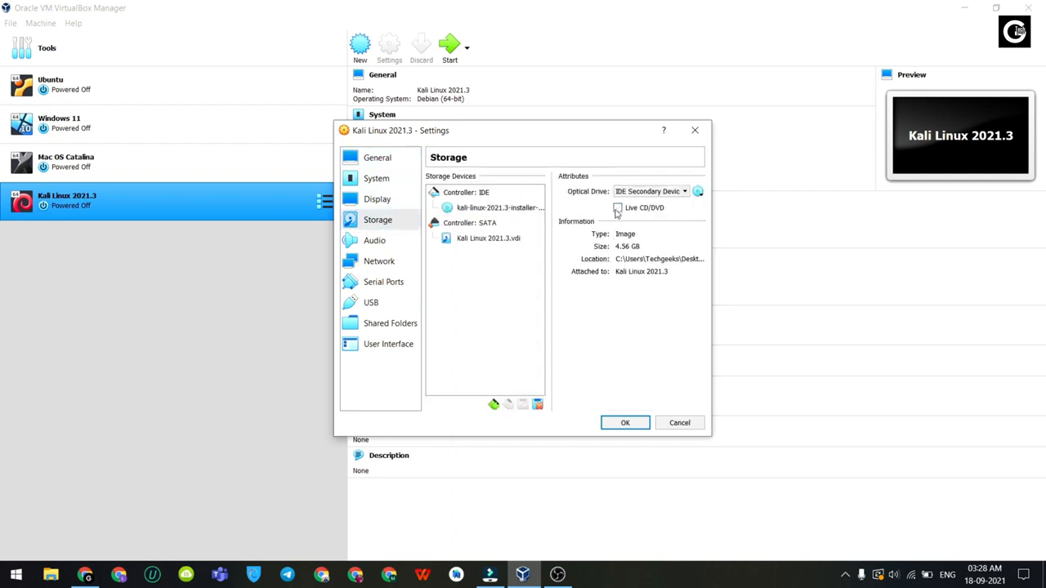
{"action": "left_click", "coordinate": [510, 211]}
{"action": "right_click", "coordinate": [509, 211]}
{"action": "left_click", "coordinate": [543, 216]}
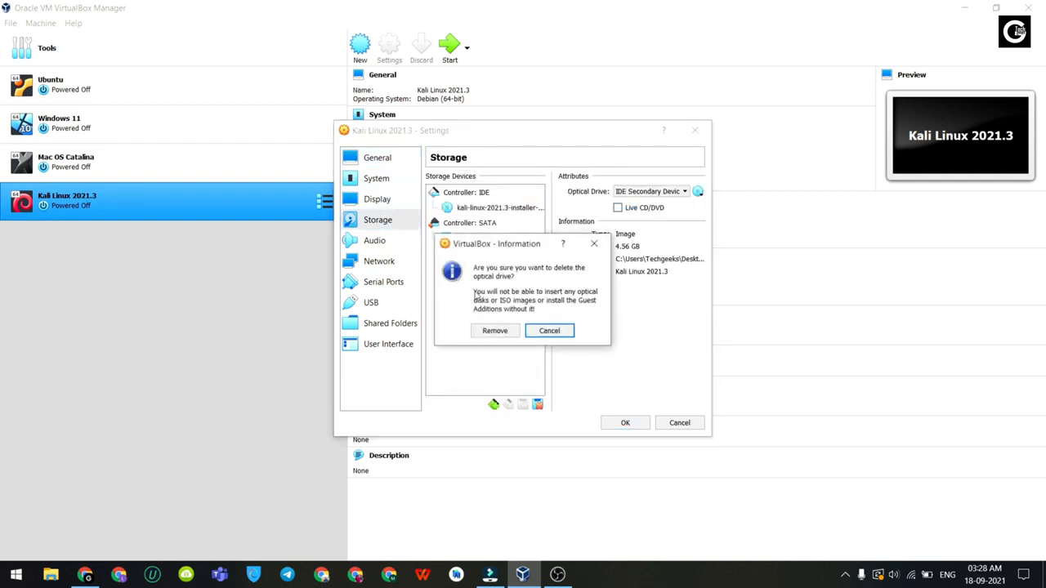
{"action": "left_click", "coordinate": [494, 331]}
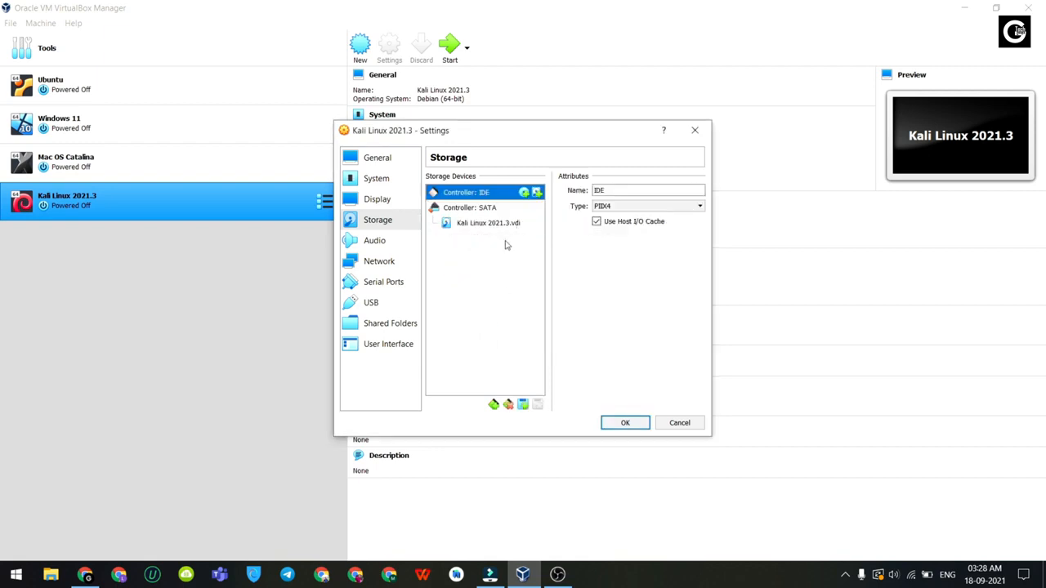
{"action": "left_click", "coordinate": [630, 425]}
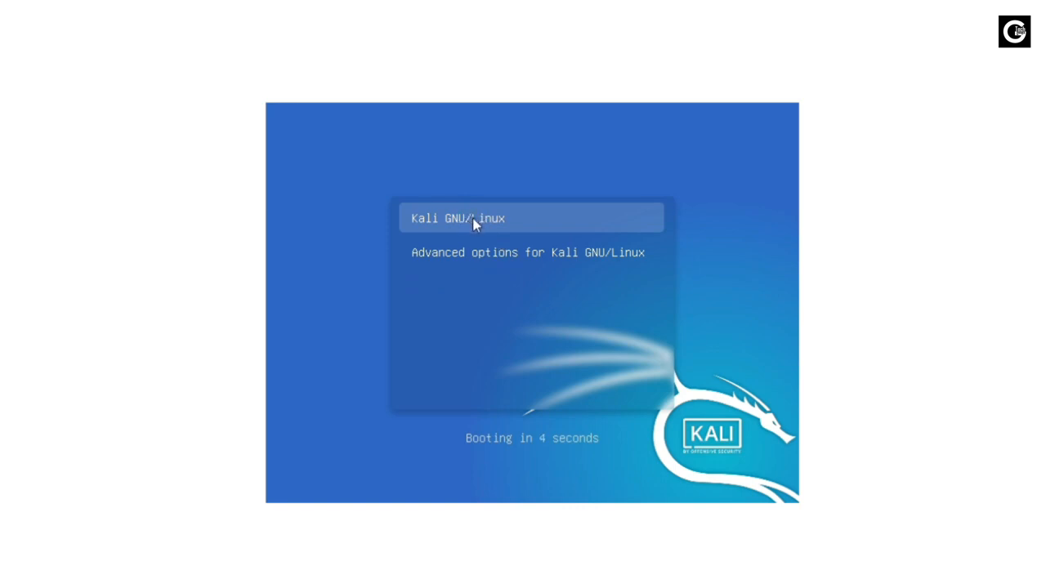
Step: Boot the Kali GNU/Linux GRUB entry and log in to Xfce with the new user's credentials
{"action": "key", "text": "Return"}
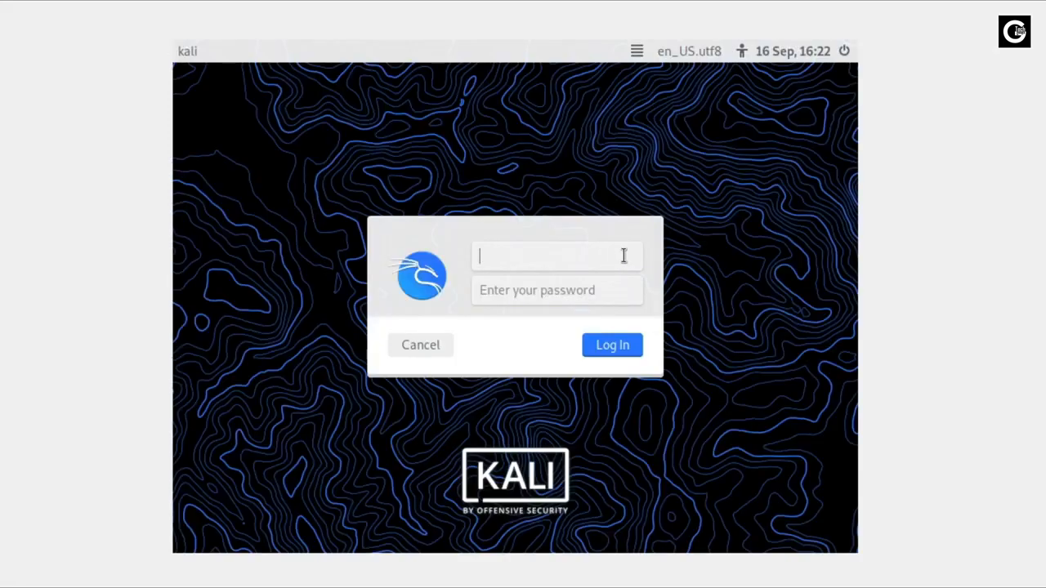
{"action": "type", "text": "techgeeks"}
{"action": "key", "text": "Tab"}
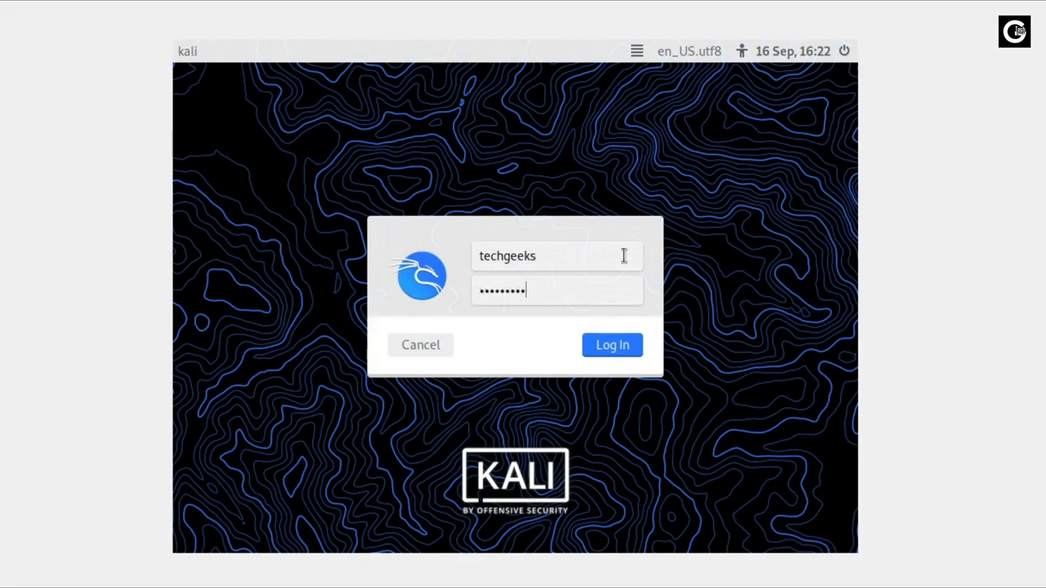
{"action": "left_click", "coordinate": [613, 348]}
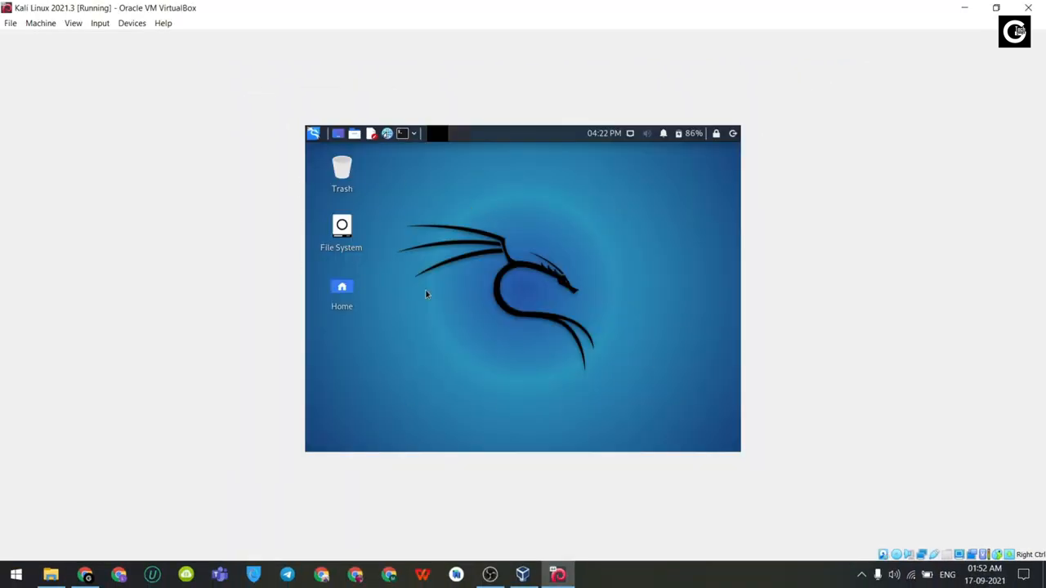
Step: Run the VM full screen, confirm lsb_release -a shows Kali 2021.3, then close the terminal and exit full screen
{"action": "left_click", "coordinate": [73, 23]}
{"action": "left_click", "coordinate": [84, 37]}
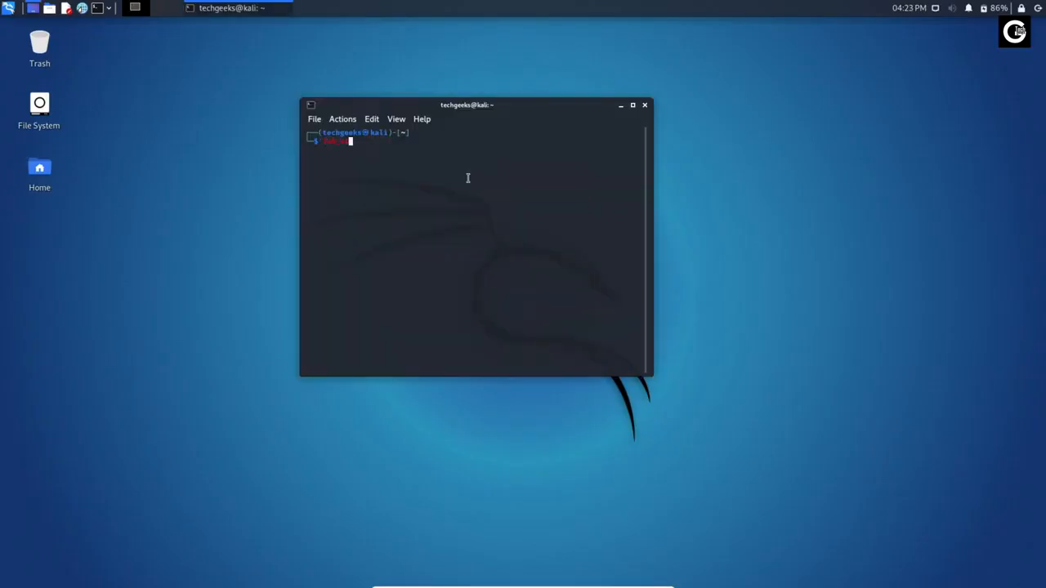
{"action": "key", "text": "Return"}
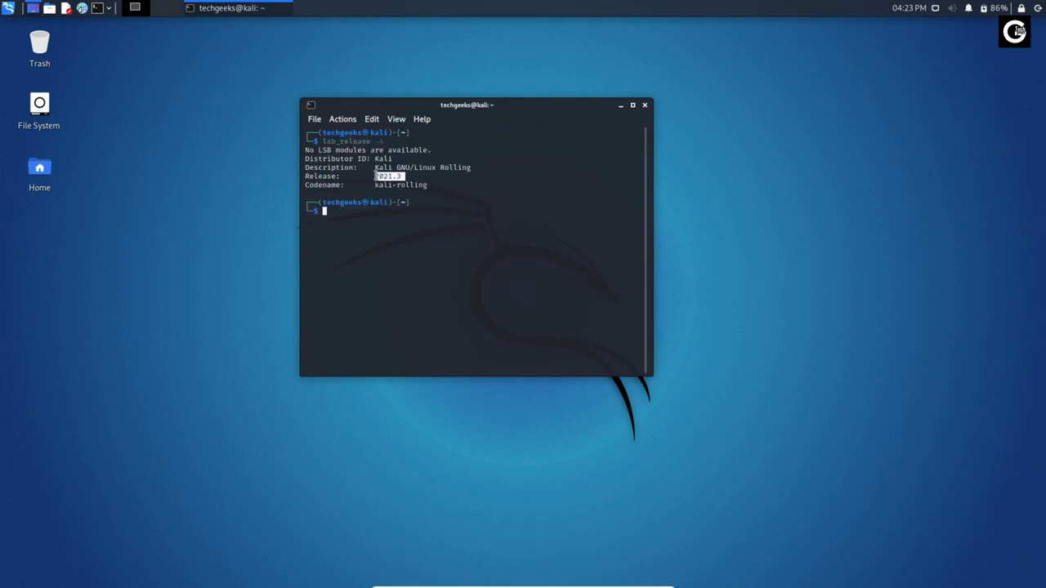
{"action": "left_click", "coordinate": [644, 105]}
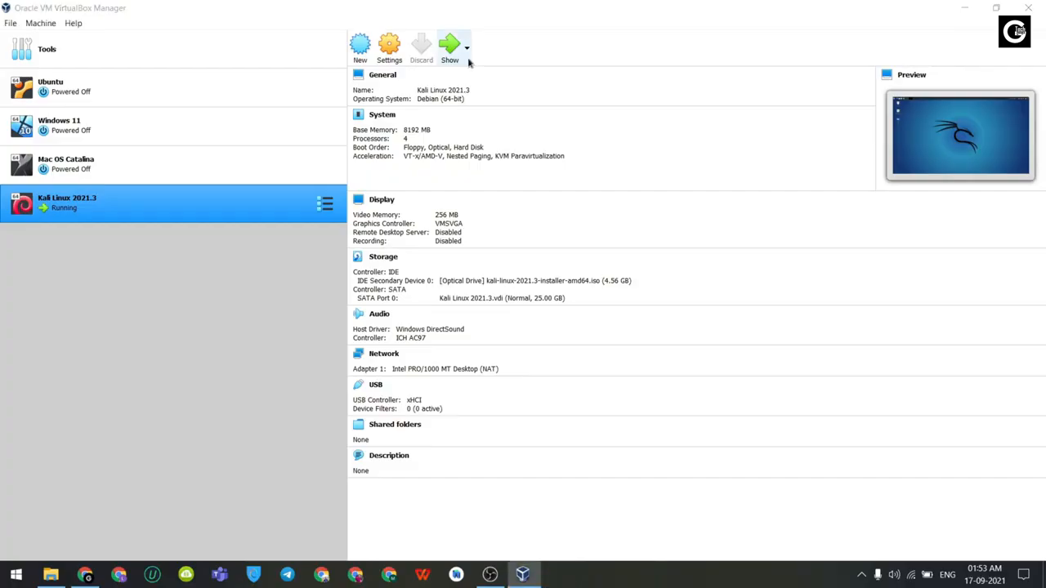
{"action": "left_click", "coordinate": [468, 62]}
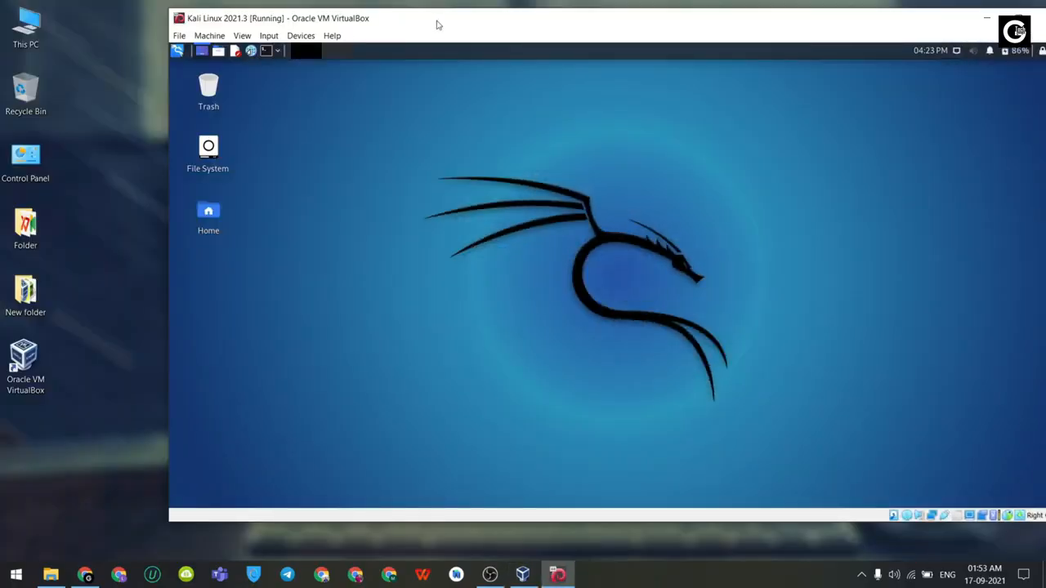
Step: Reposition the VM window, briefly open and close This PC, then restore the Kali window
{"action": "left_click_drag", "start_coordinate": [437, 24], "coordinate": [343, 28]}
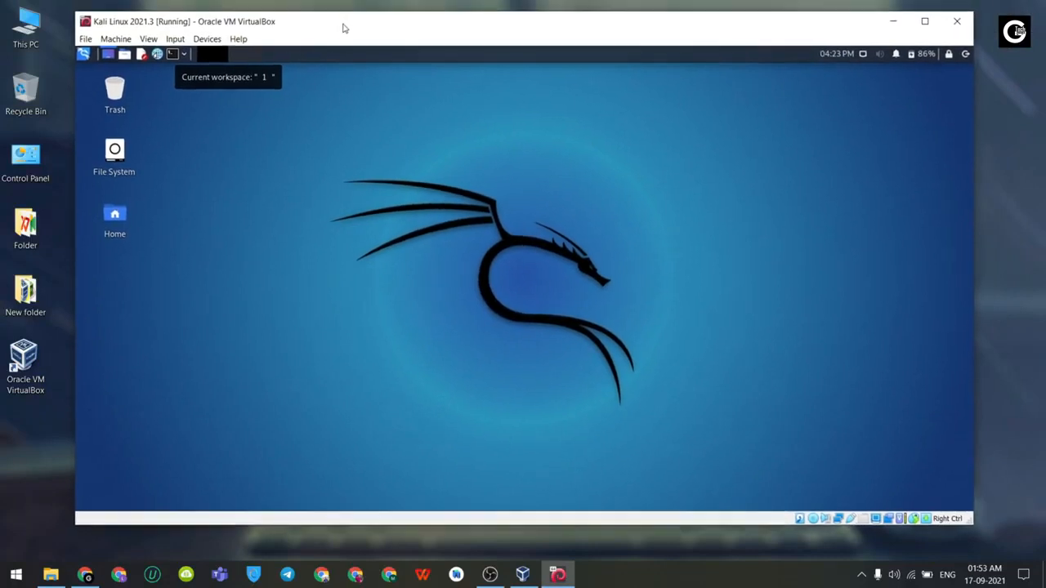
{"action": "left_click", "coordinate": [892, 22]}
{"action": "double_click", "coordinate": [25, 26]}
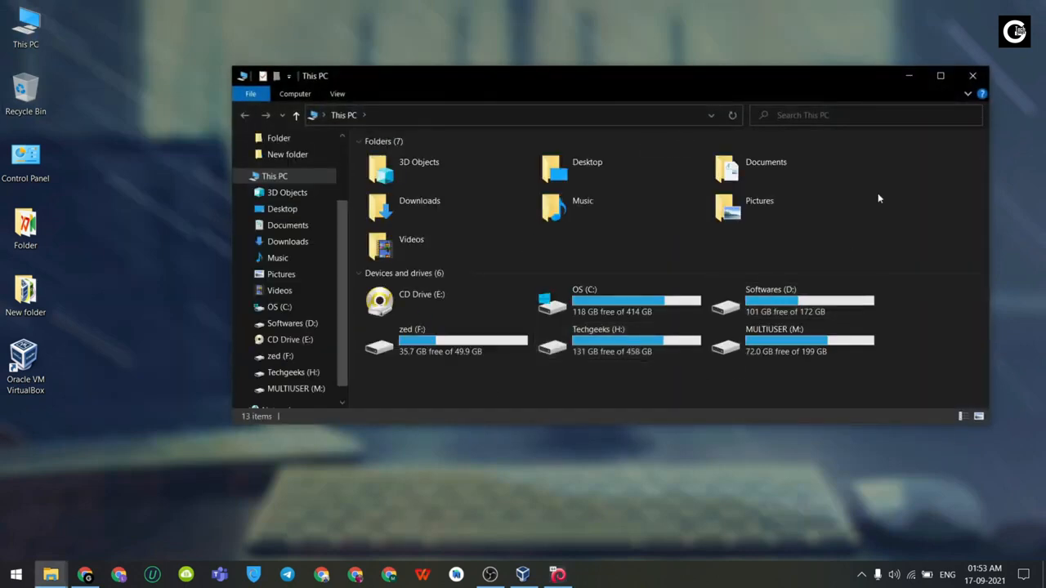
{"action": "left_click", "coordinate": [972, 75]}
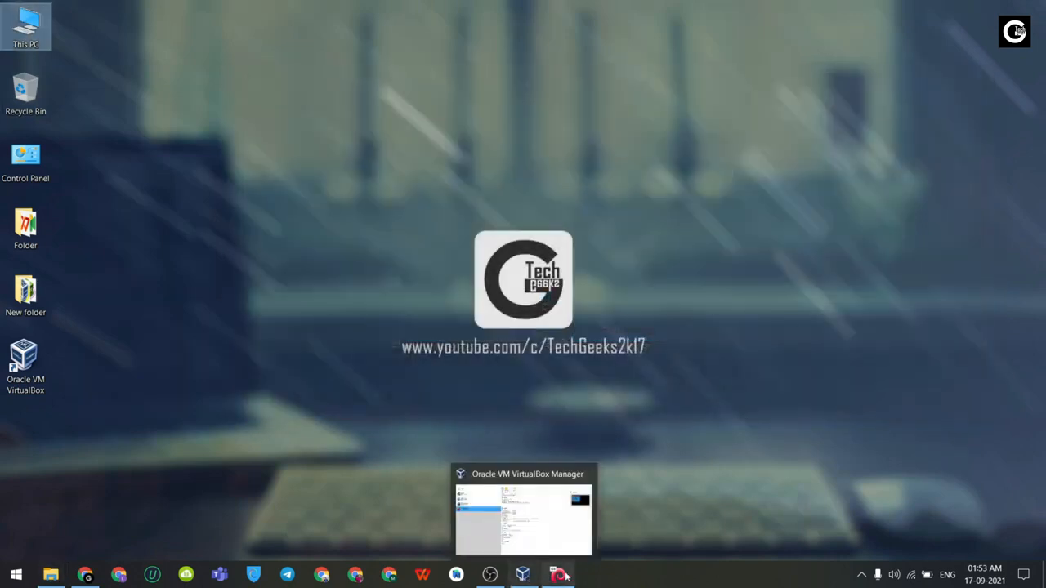
{"action": "left_click", "coordinate": [523, 575]}
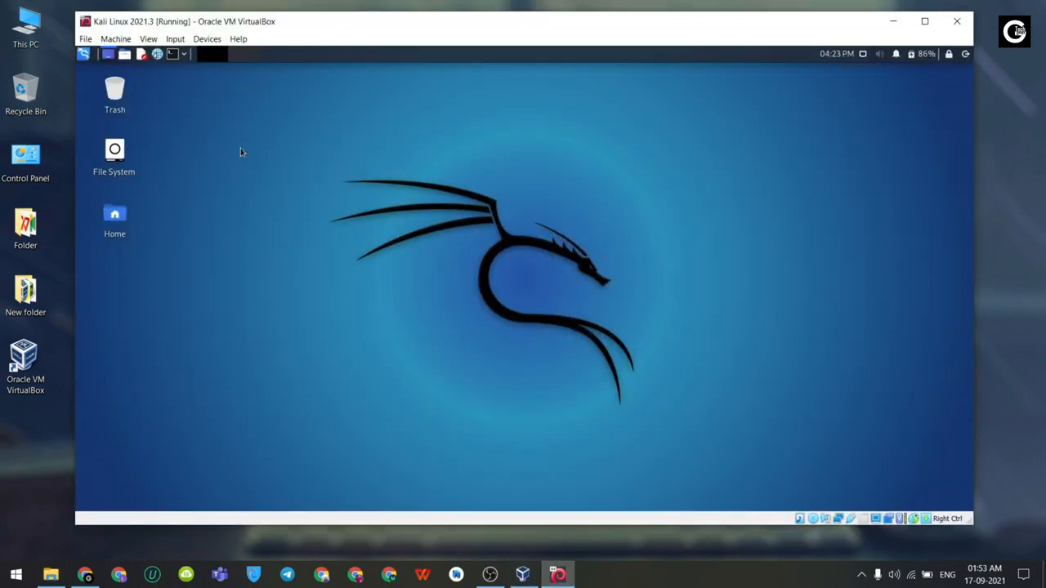
Step: Shut down the Kali guest from the panel's log out menu
{"action": "left_click", "coordinate": [964, 54]}
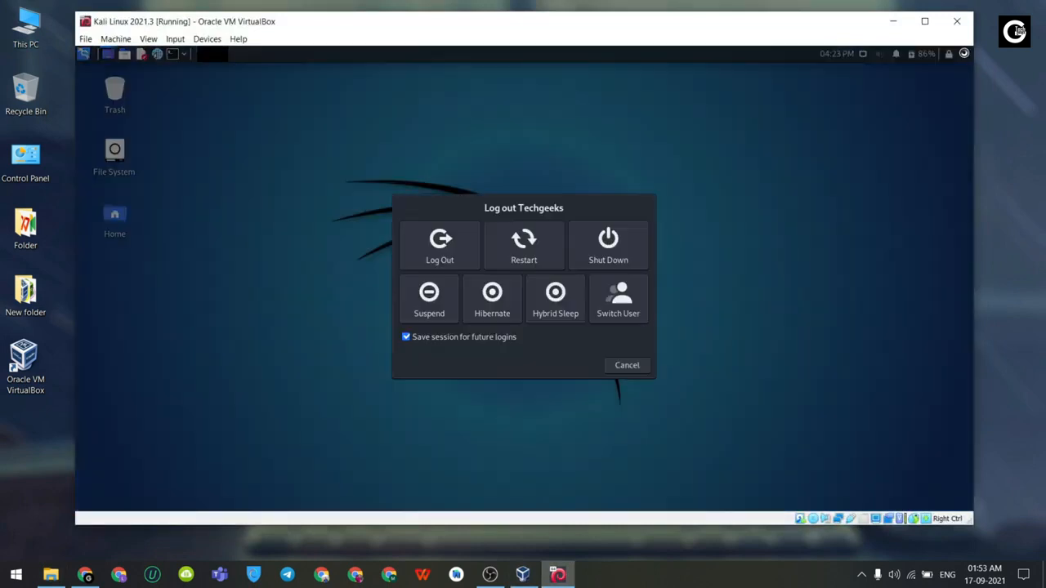
{"action": "left_click", "coordinate": [634, 256]}
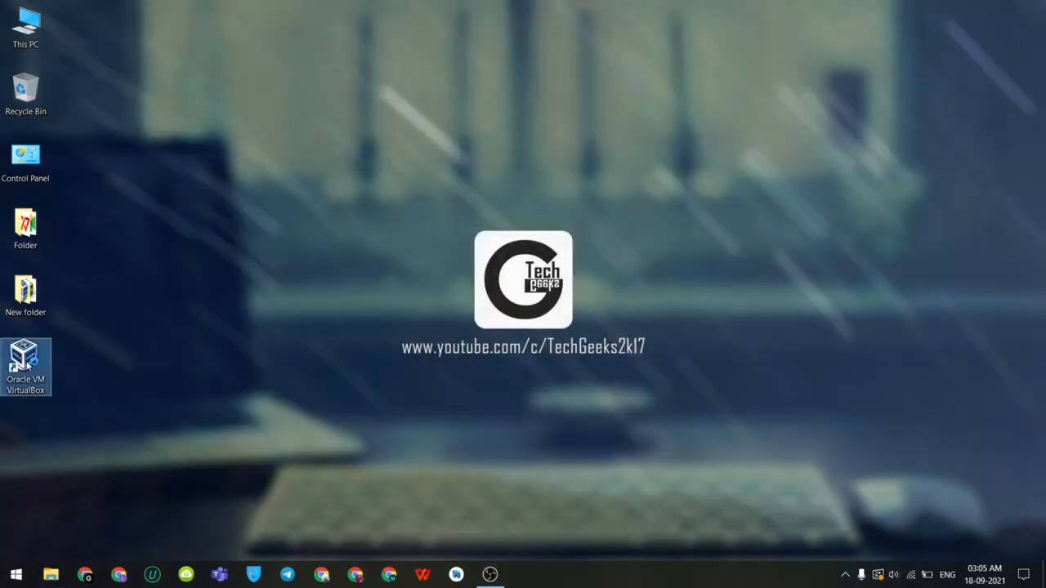
{"action": "left_click", "coordinate": [28, 366]}
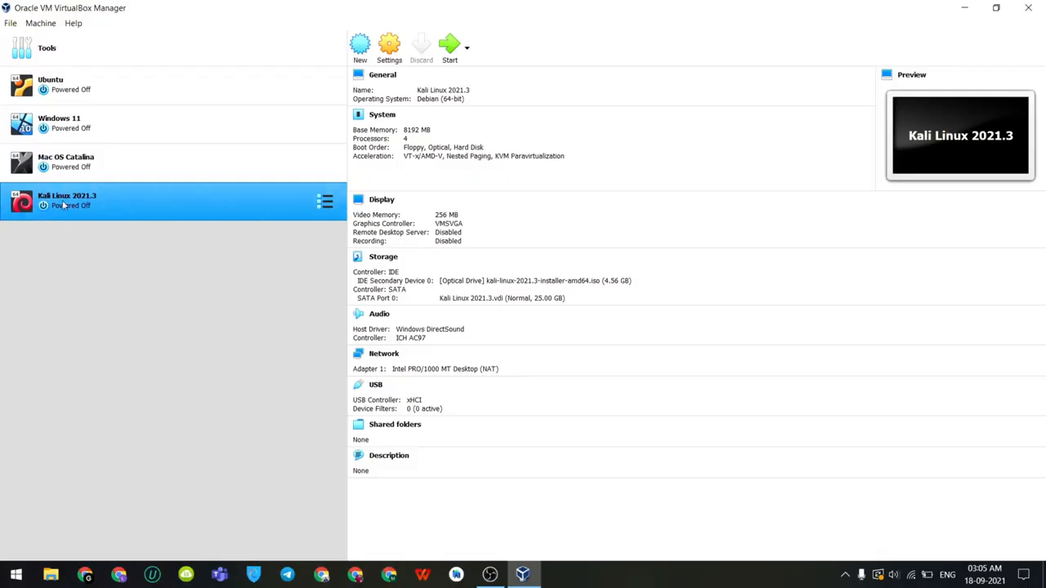
Step: Cancel removing Kali Linux 2021.3 so it stays listed, then close VirtualBox Manager
{"action": "right_click", "coordinate": [114, 200]}
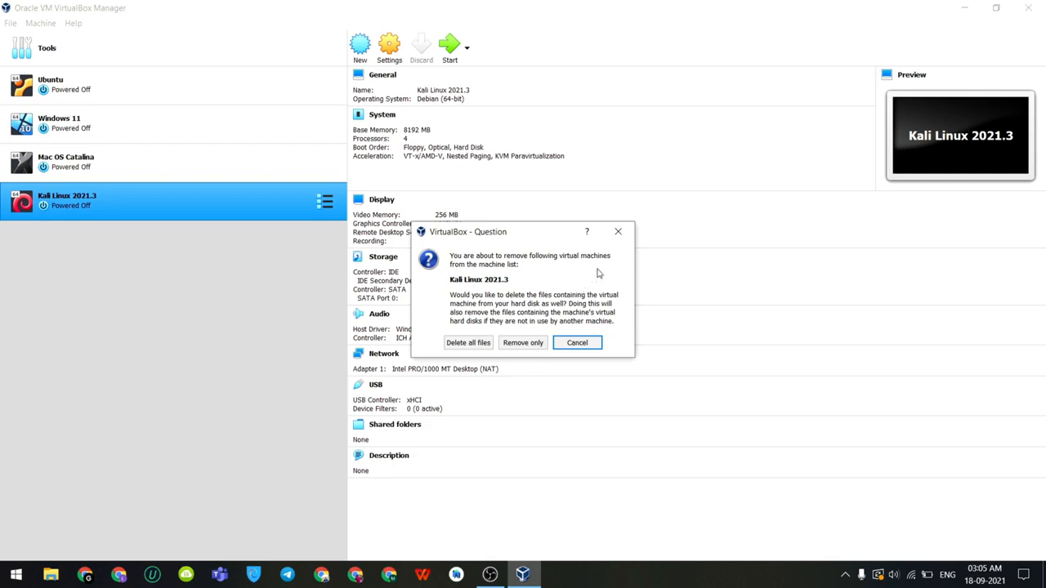
{"action": "left_click", "coordinate": [618, 231]}
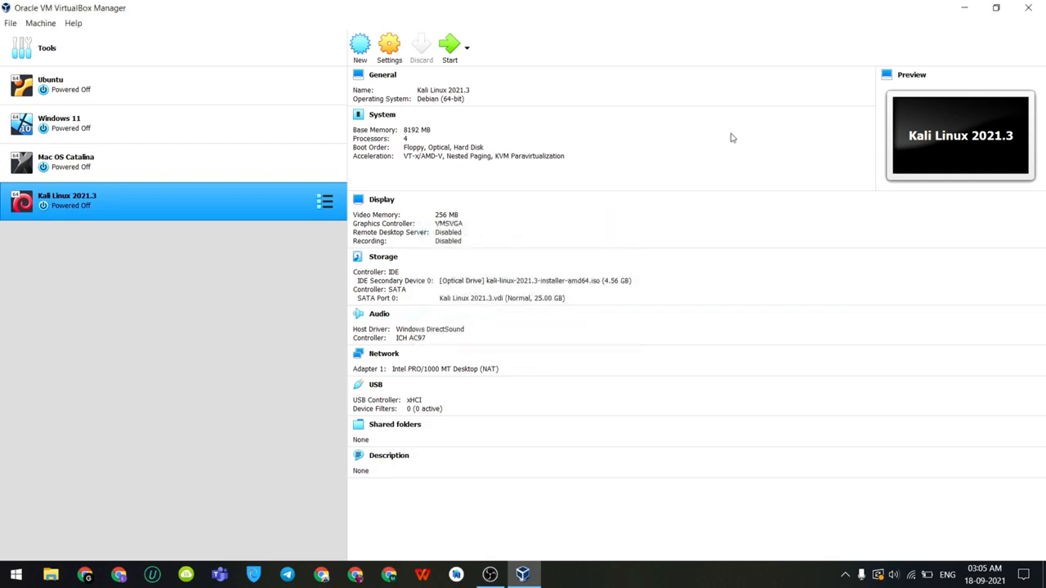
{"action": "left_click", "coordinate": [1039, 7]}
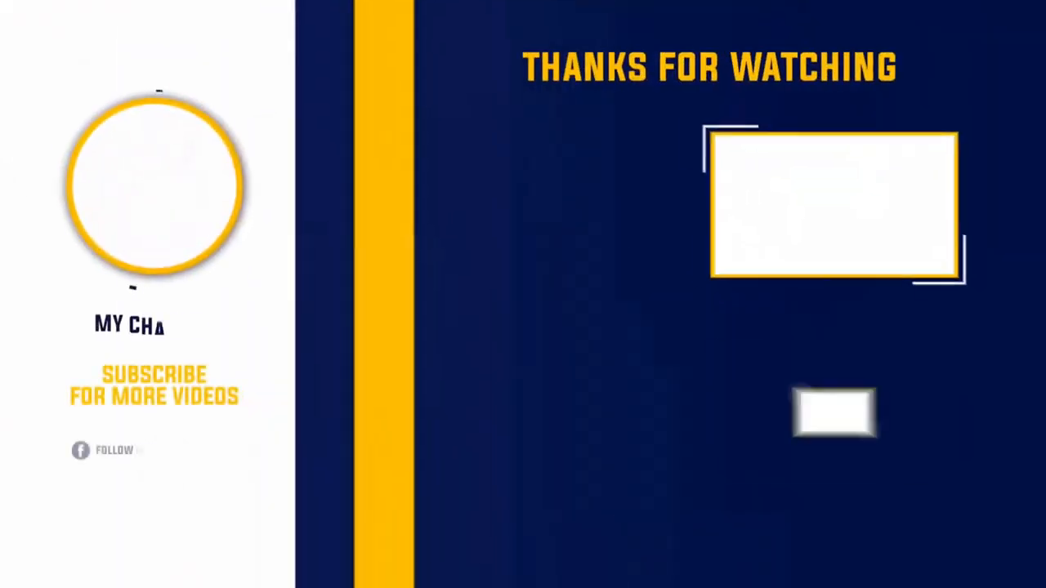